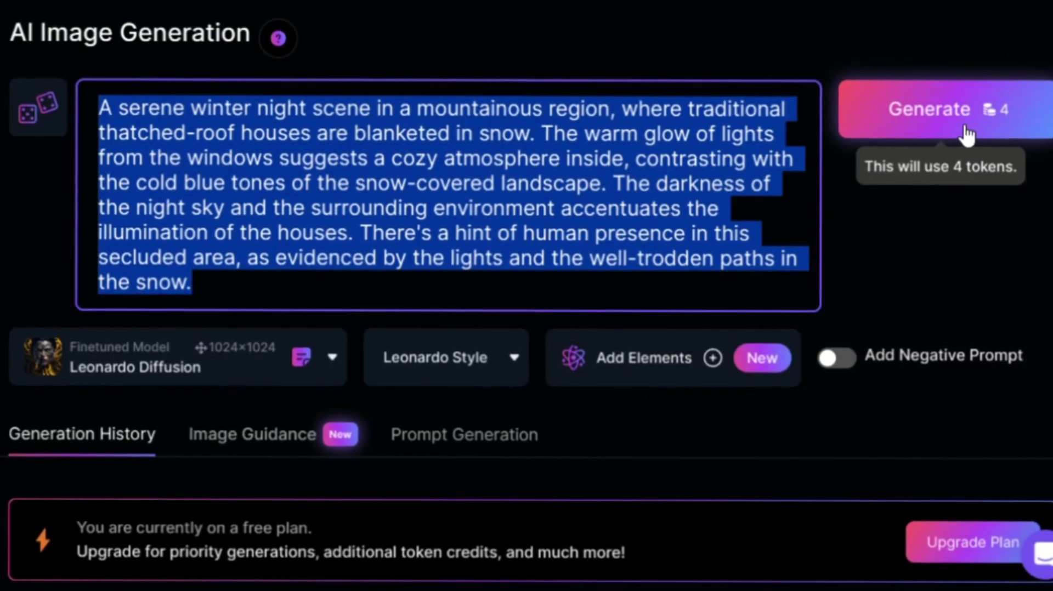
Generate images from the winter night village prompt and open the one of the snowy house beneath the mountain.
click(960, 112)
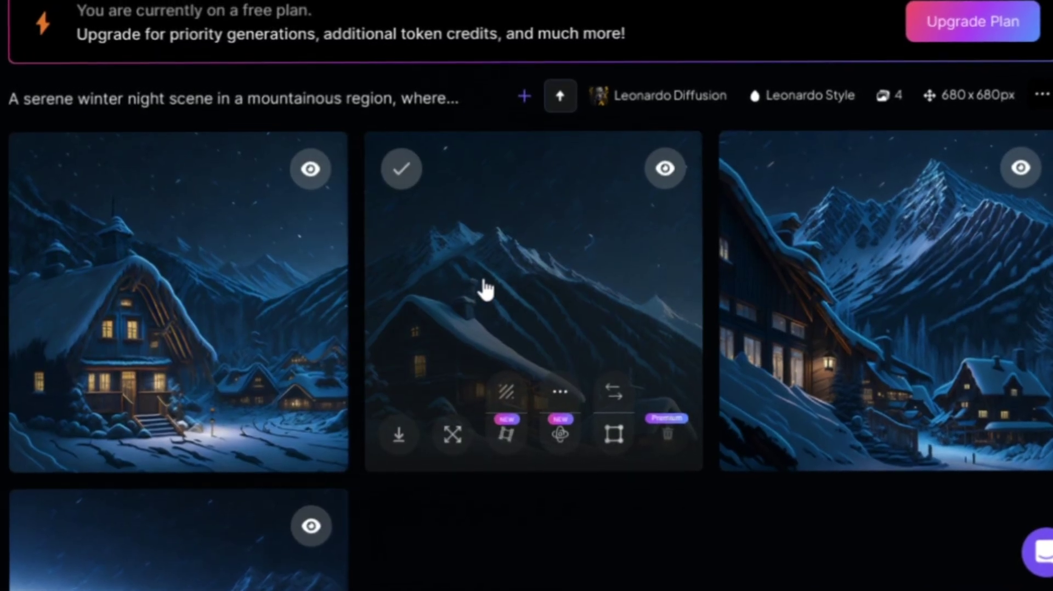
click(486, 286)
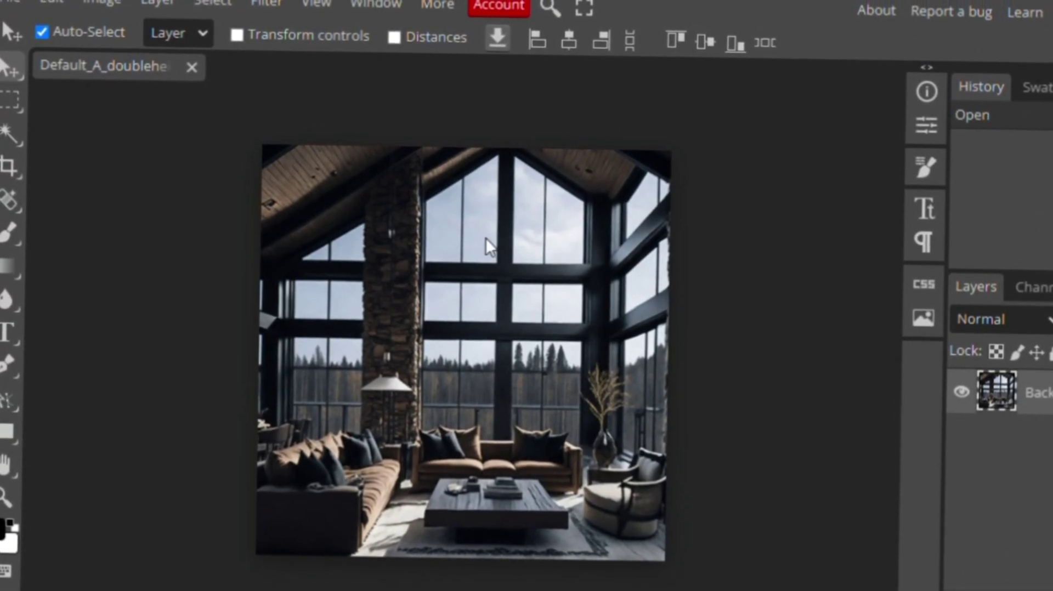
In Photopea, cut out the two middle-row window panes just right of the stone chimney with the Polygonal Lasso.
click(6, 113)
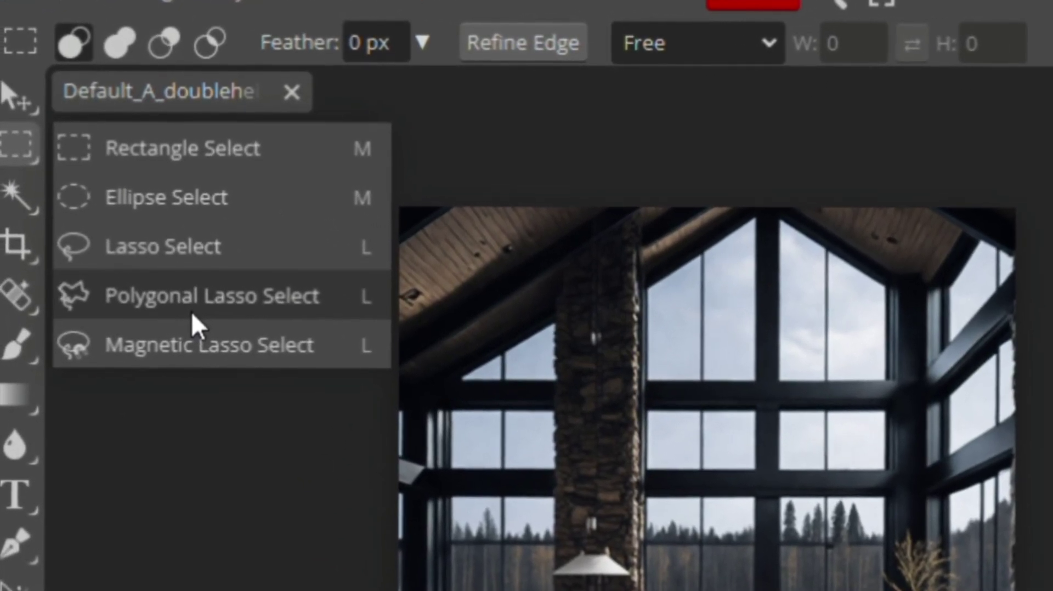
click(192, 310)
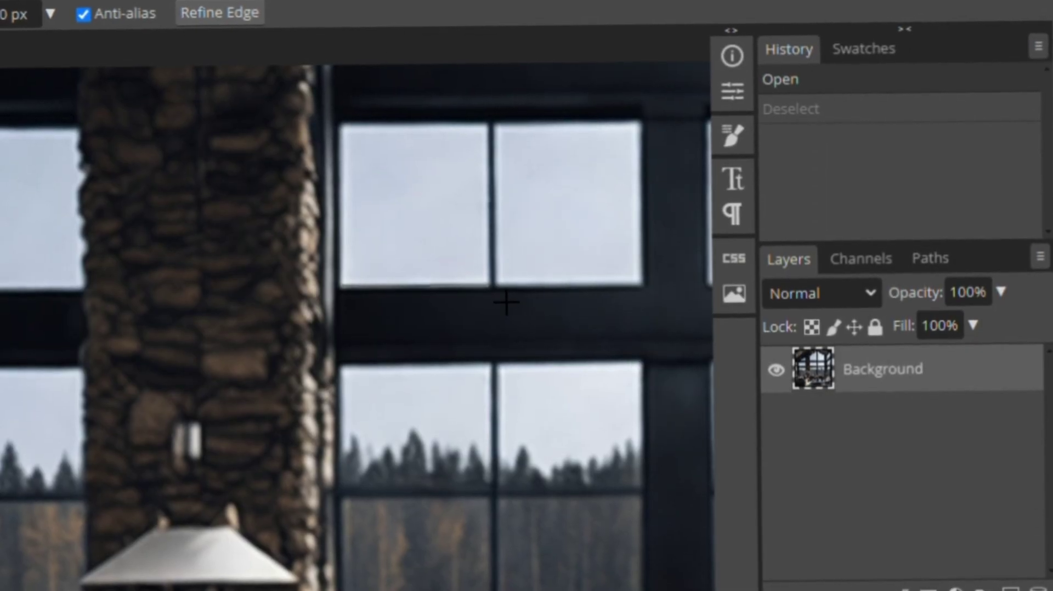
click(505, 302)
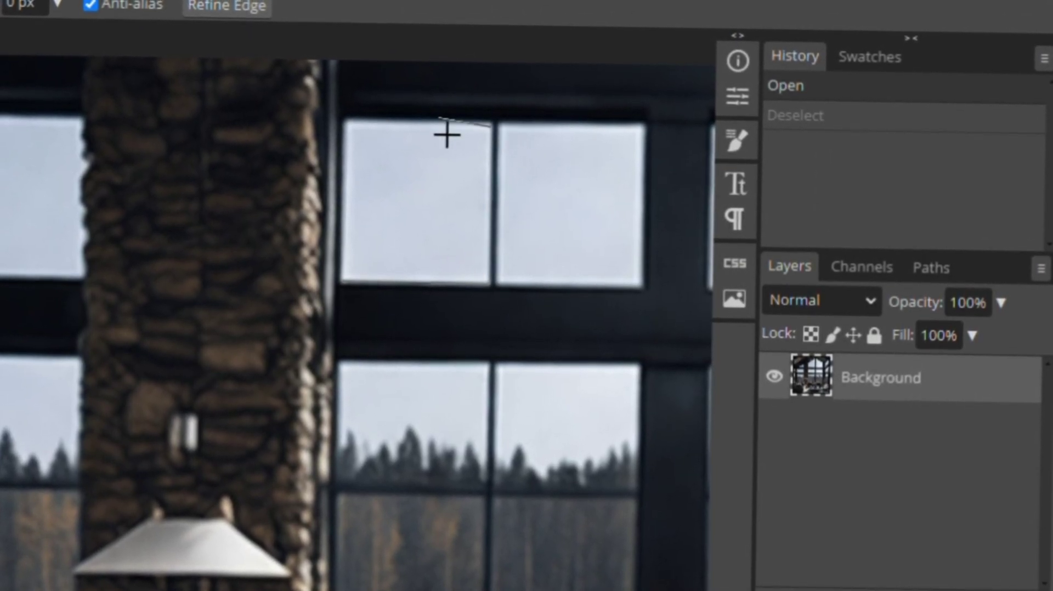
double_click(359, 284)
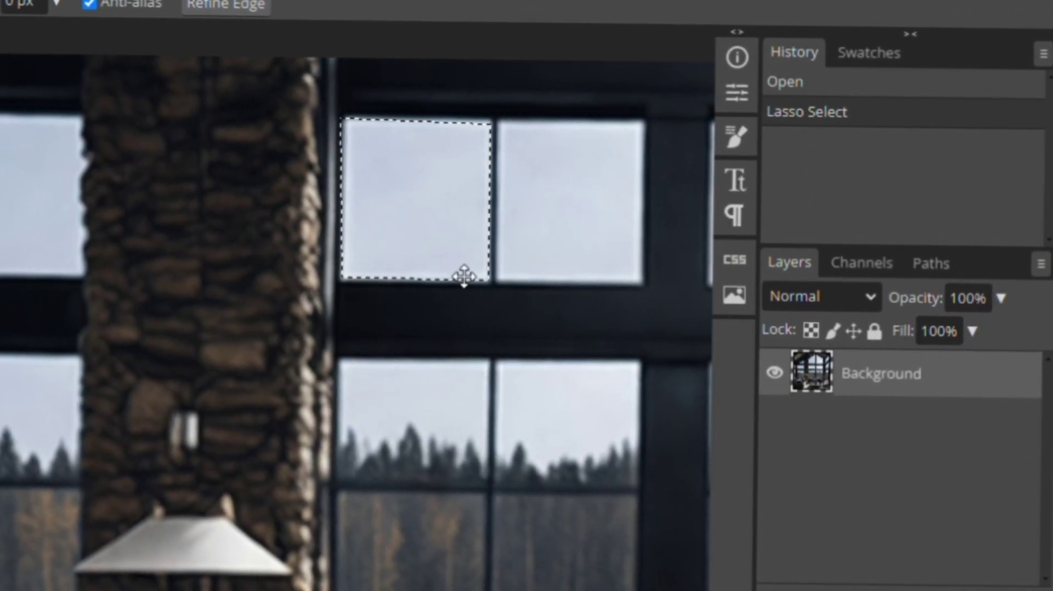
key(Delete)
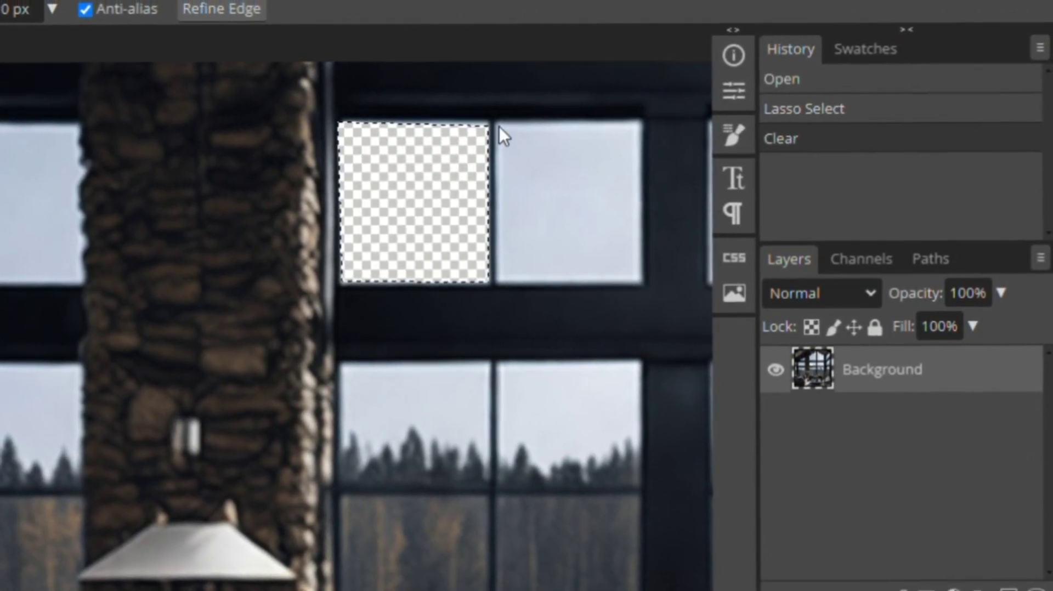
key(ctrl+d)
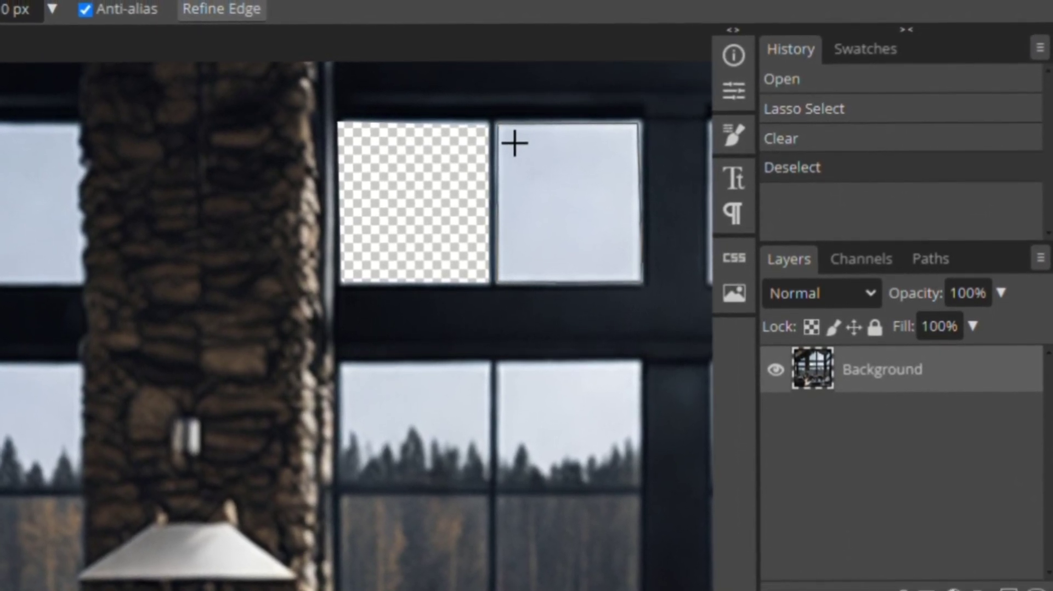
click(564, 180)
key(Delete)
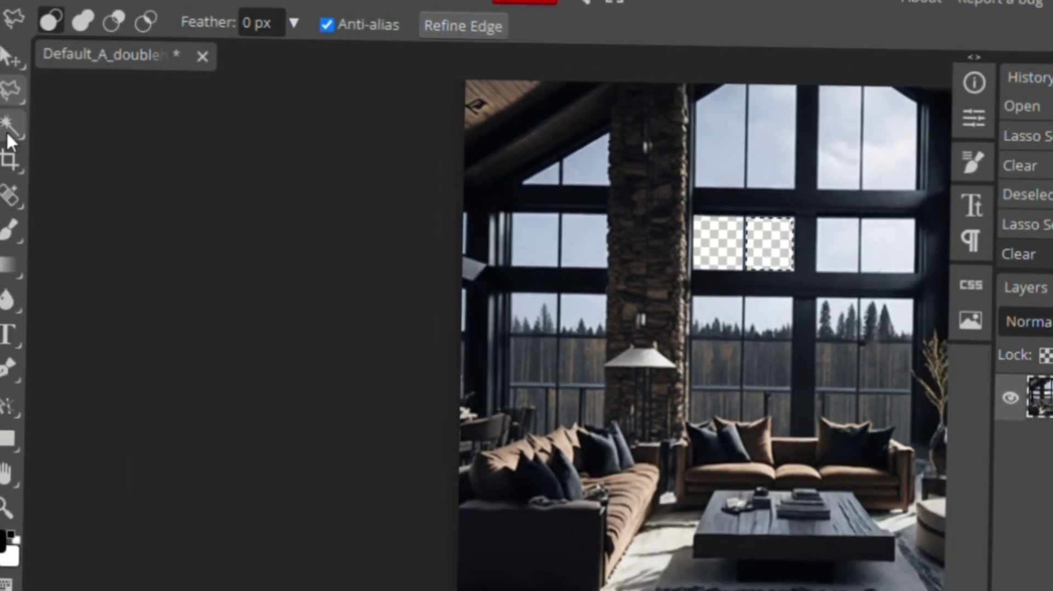
Clear the two middle-row window panes left of the chimney with the Magic Wand.
click(10, 128)
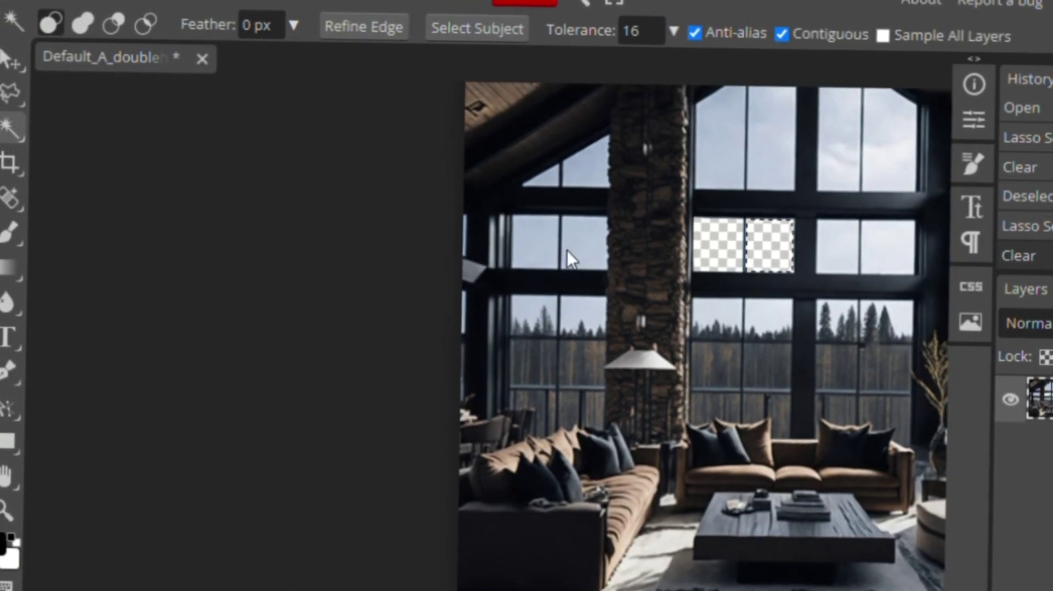
click(569, 247)
key(Delete)
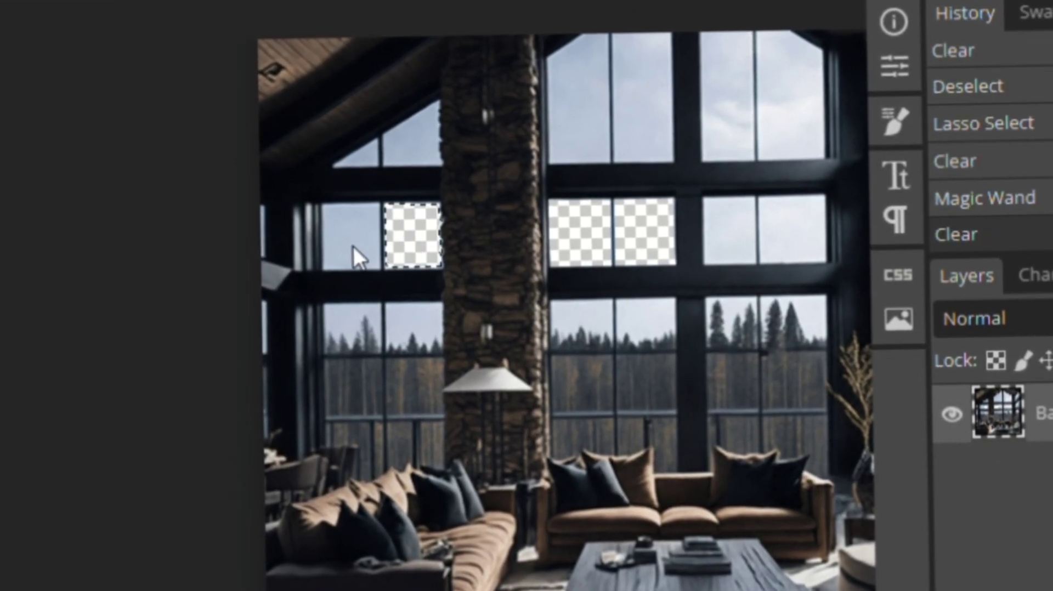
click(353, 245)
key(Delete)
click(442, 146)
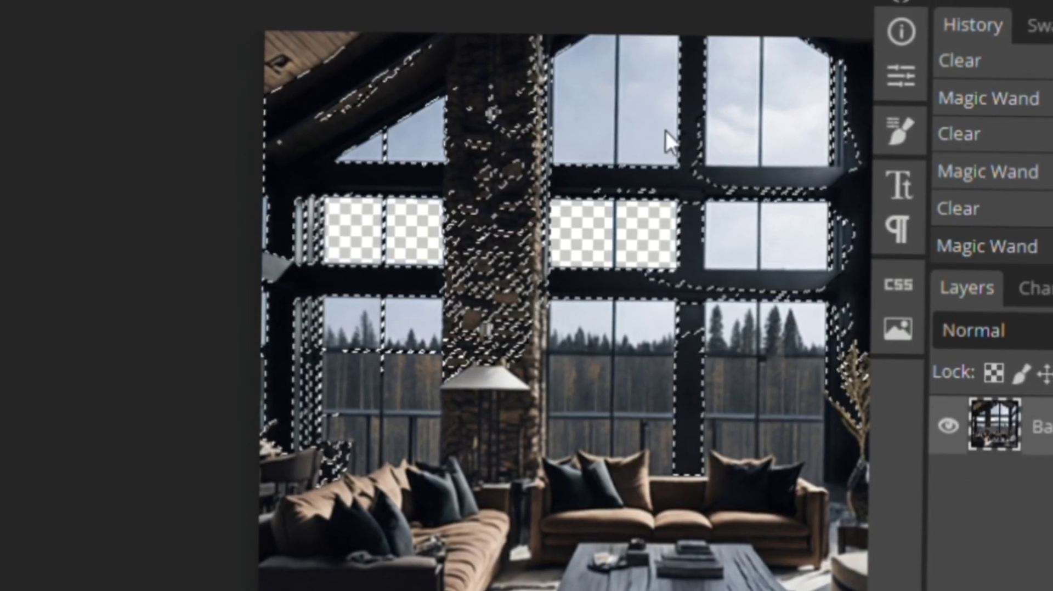
click(666, 133)
click(773, 162)
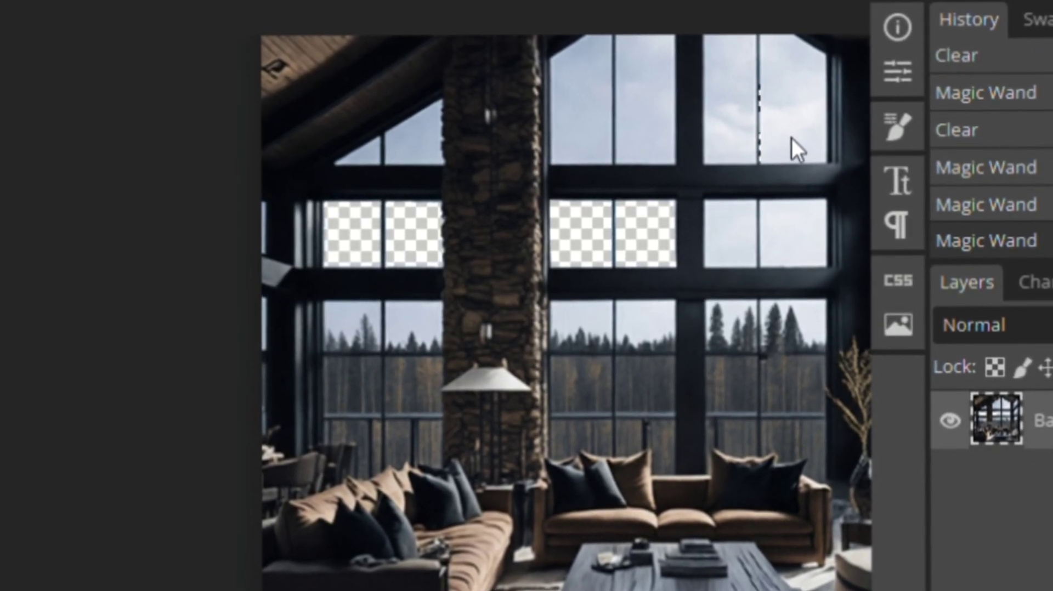
Clear the two middle-row panes of the window right of the central post using the Magic Wand.
click(802, 208)
key(Delete)
key(Delete)
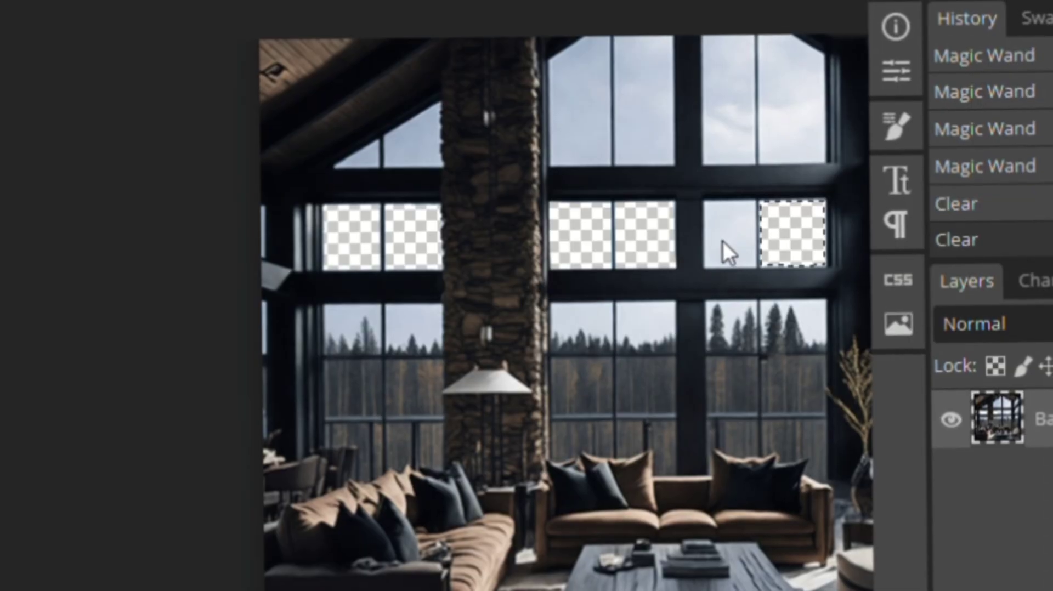
click(724, 242)
key(Delete)
Clear the sky above the trees in the two lower-row panes right of the central post.
click(728, 312)
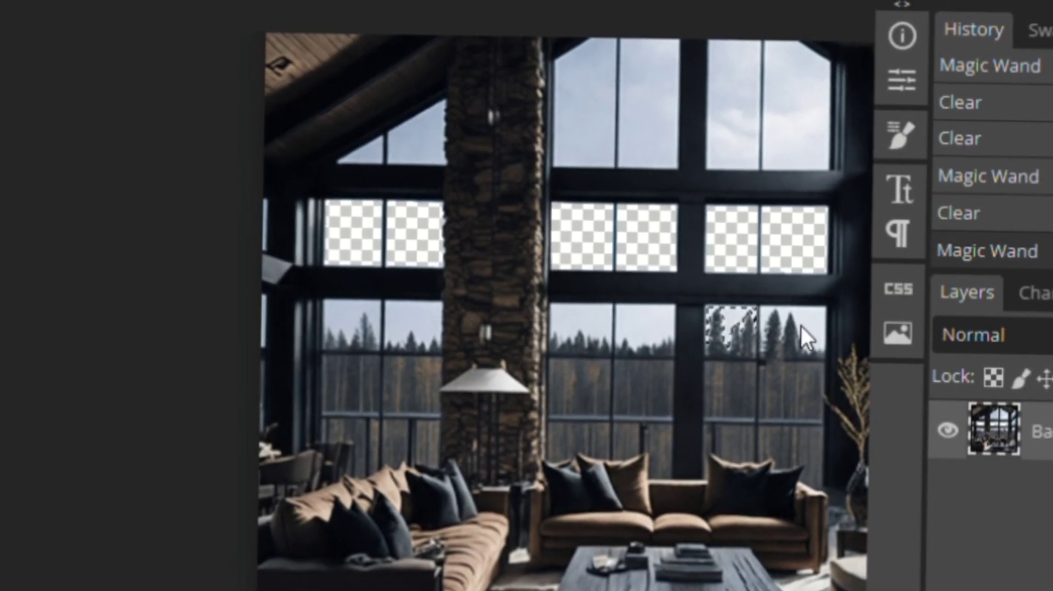
key(Delete)
click(808, 318)
key(Delete)
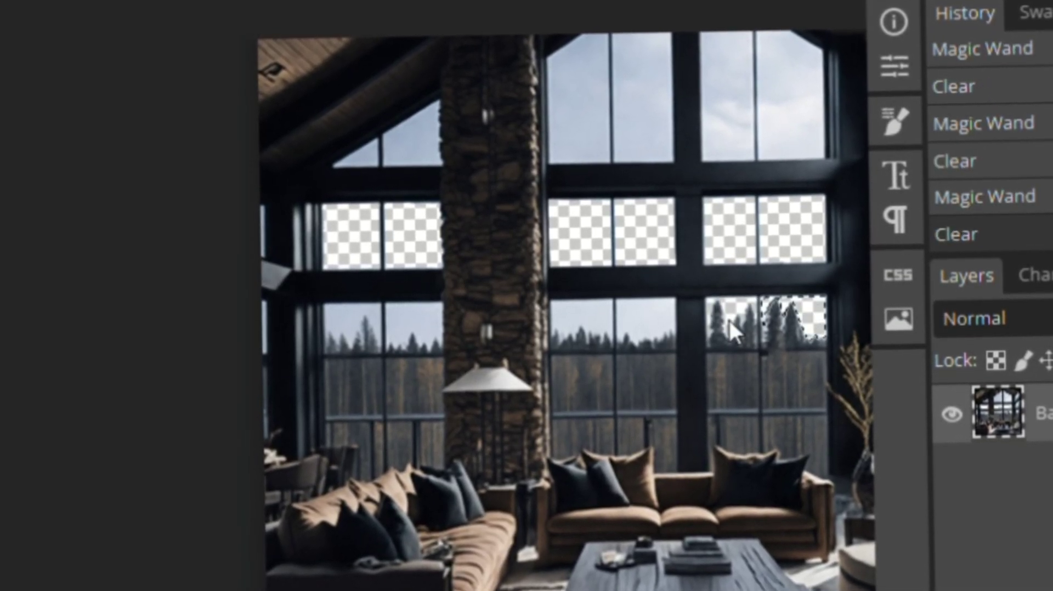
Clear the sky above the trees in the lower-row panes on both sides of the chimney with the Magic Wand.
click(656, 315)
key(Delete)
click(580, 318)
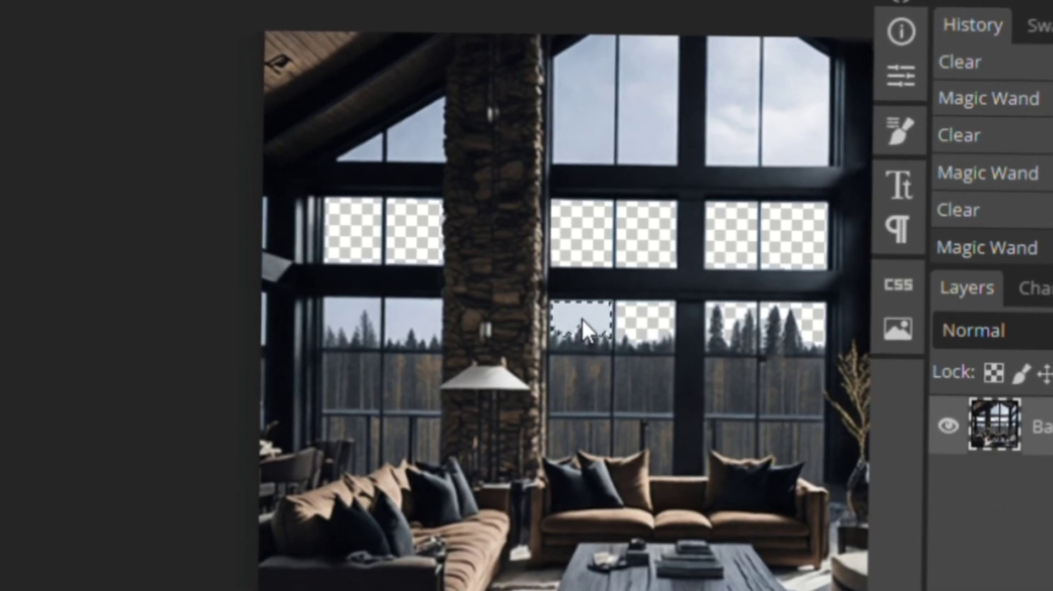
key(Delete)
click(420, 321)
key(Delete)
click(350, 314)
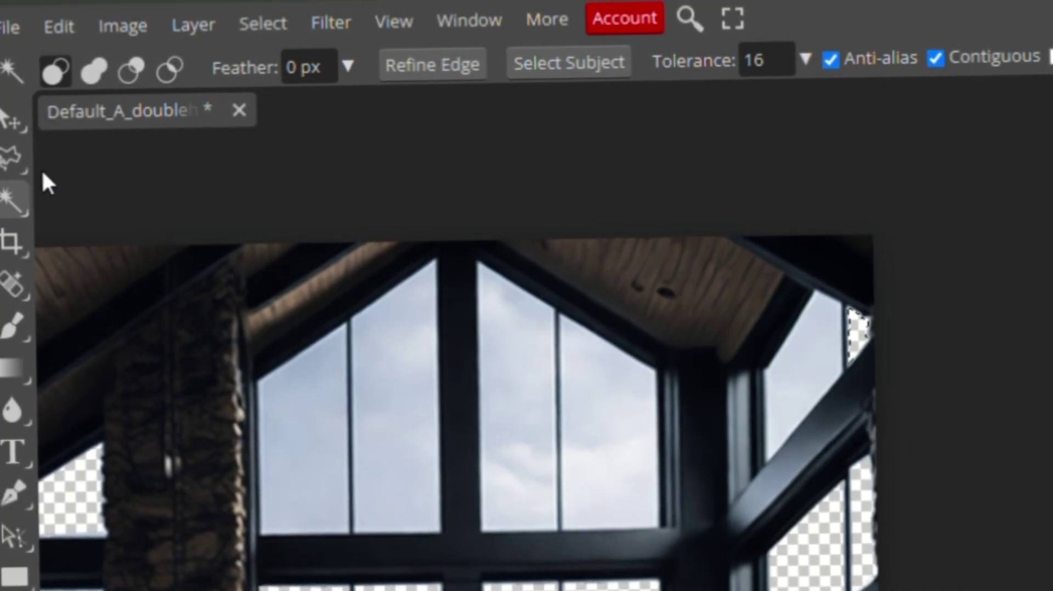
Remove the remaining sky from the tall upper gable windows with the Polygonal Lasso.
click(38, 165)
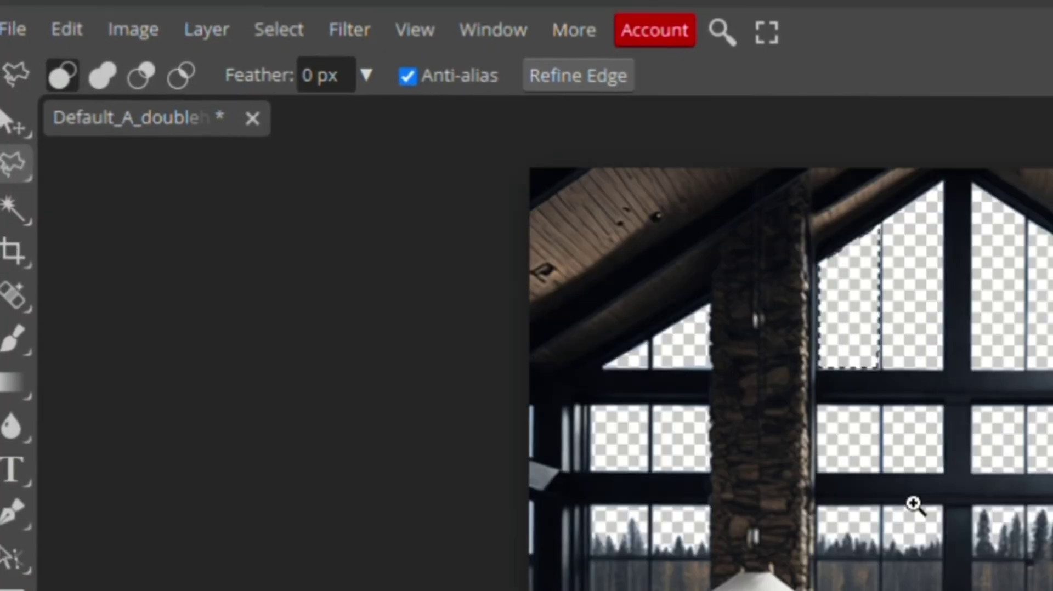
drag(914, 504, 935, 524)
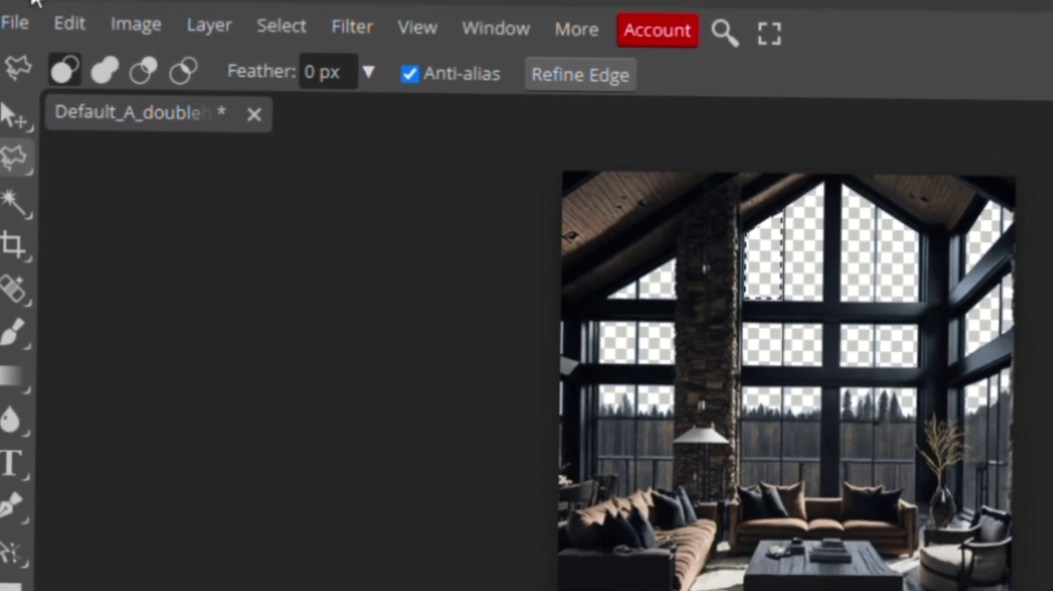
Export the cut-out room image as a PNG named "final pic".
click(10, 25)
mouse_move(109, 431)
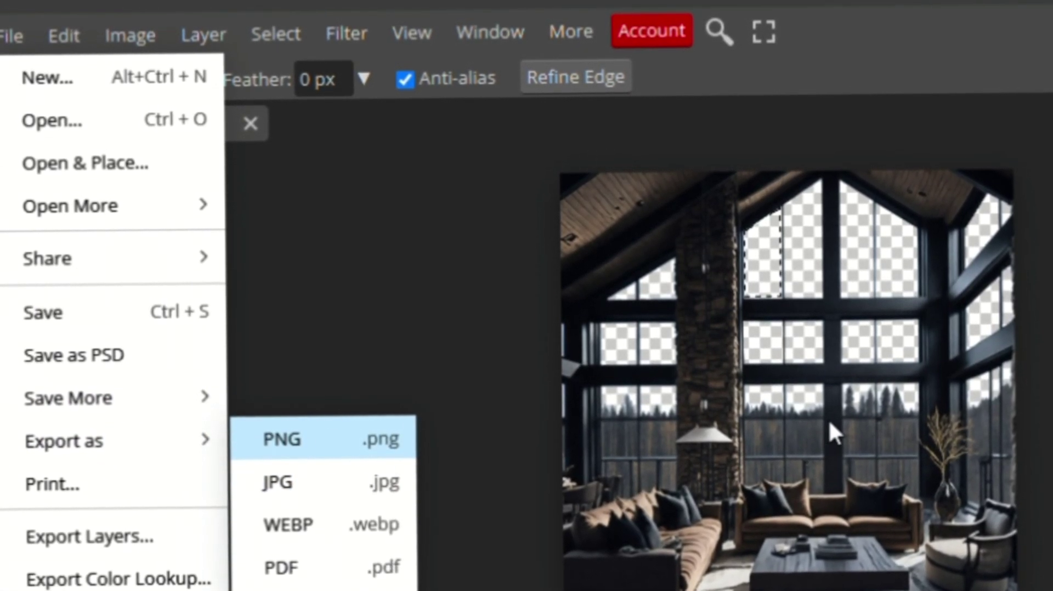
click(379, 440)
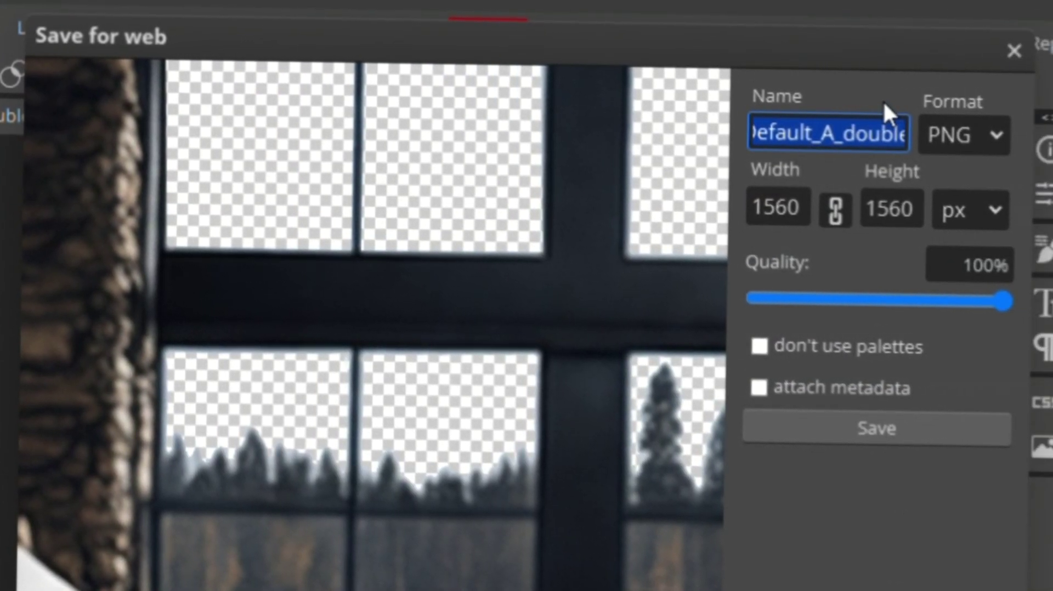
text(final pic)
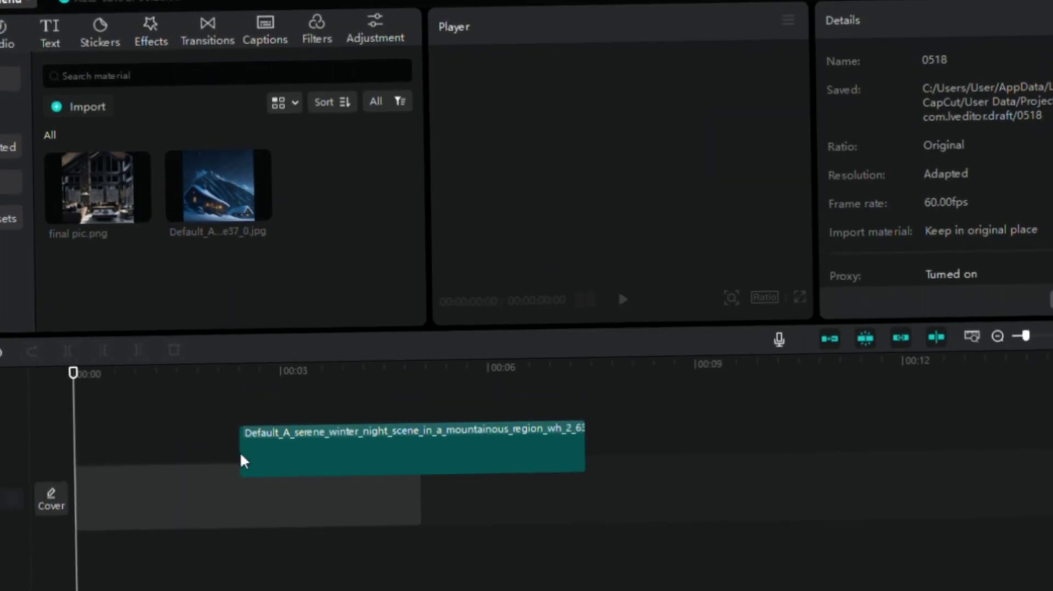
In CapCut, place final pic.png on the timeline track above the winter night image.
drag(98, 187, 125, 453)
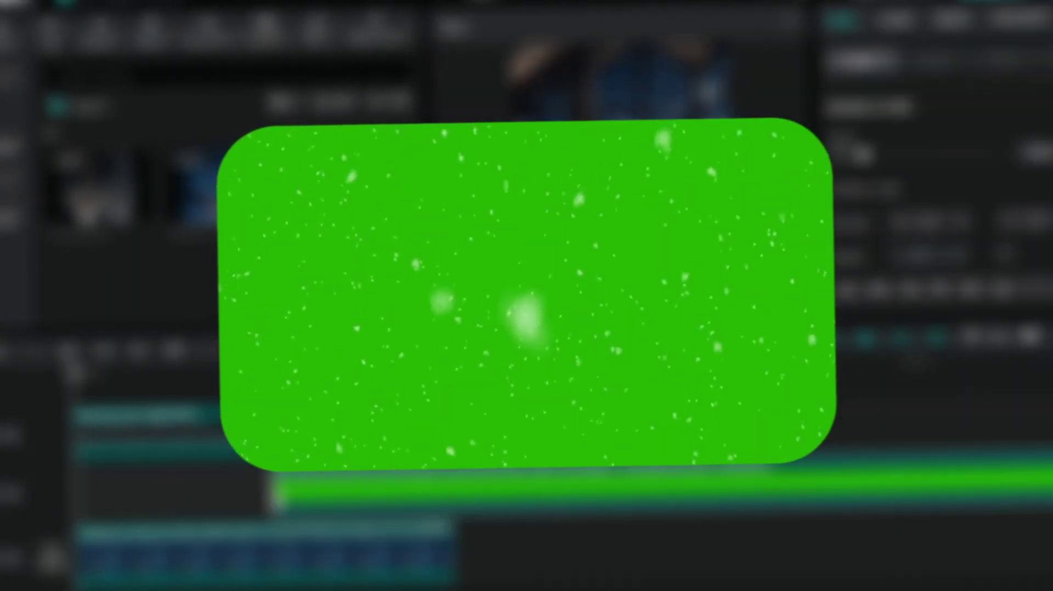
Search YouTube for "snow overlay green screen" and look through the resulting videos for a snowfall clip.
text(snow overly gr)
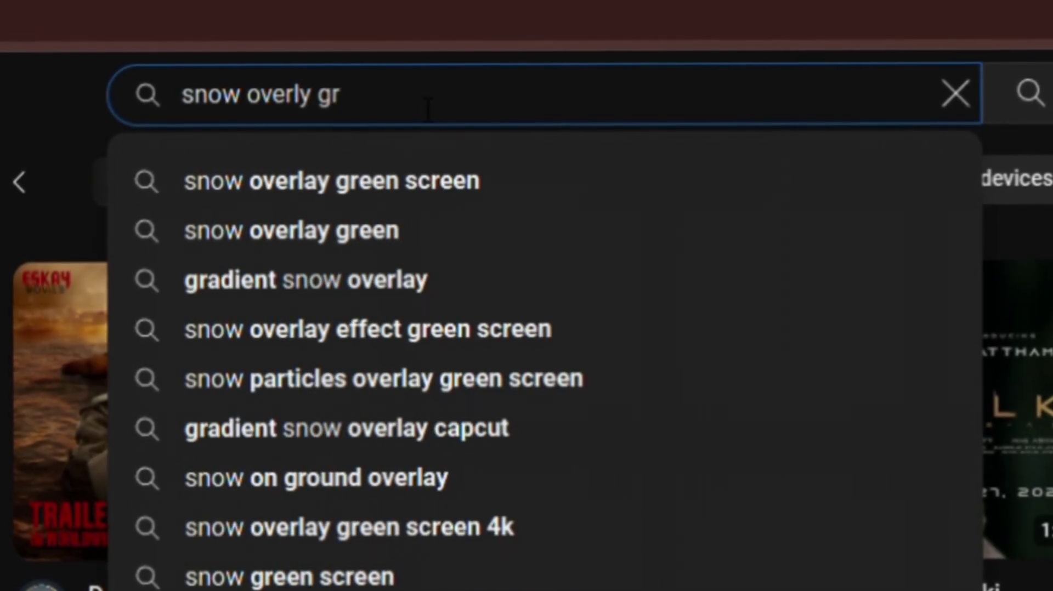
click(372, 159)
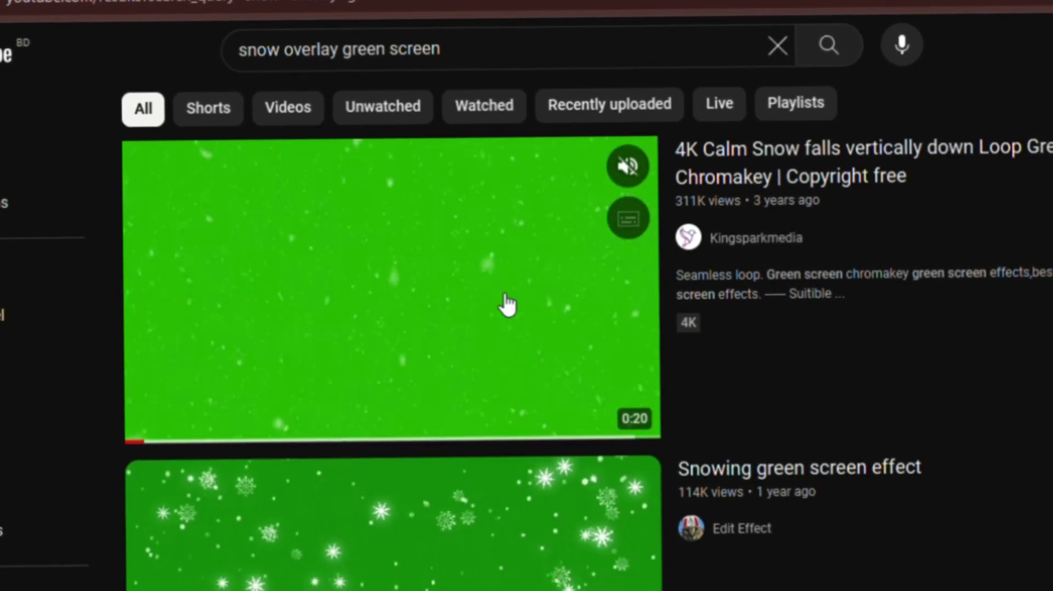
scroll(507, 304, down, 1)
scroll(507, 304, up, 2)
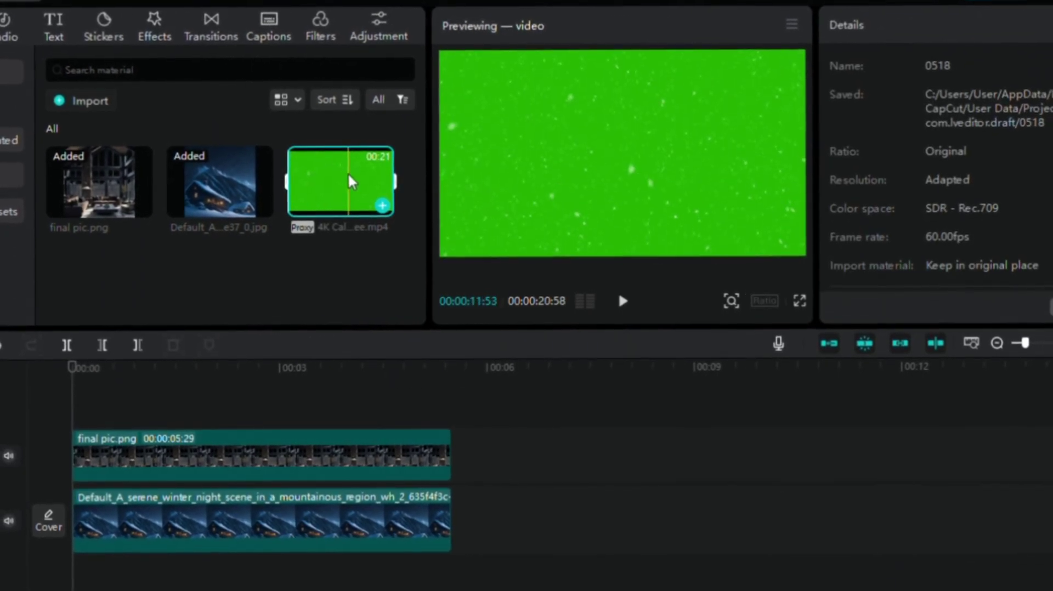
In CapCut, place the green-screen snow clip between the two images on the timeline and trim it to their length.
drag(353, 497, 285, 480)
drag(369, 480, 167, 489)
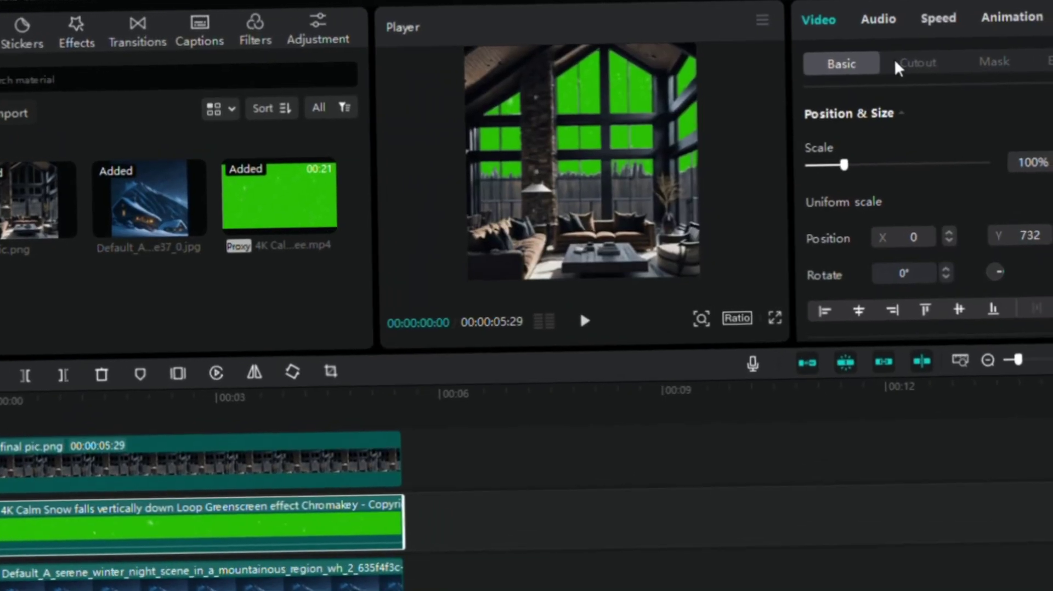
Enable Chroma key on the snow clip and pick its green background as the key color.
click(918, 63)
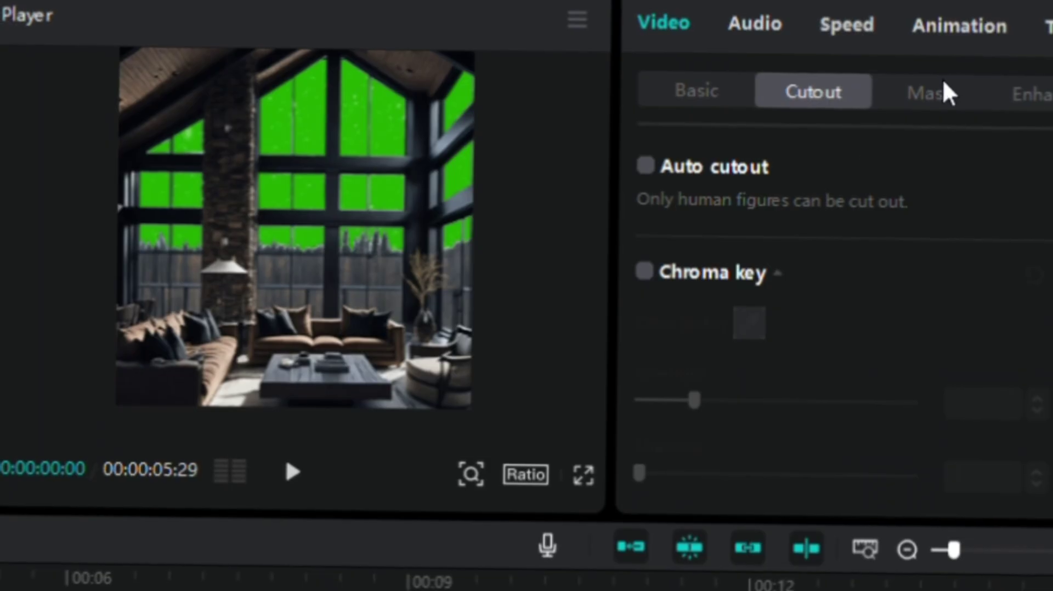
click(645, 272)
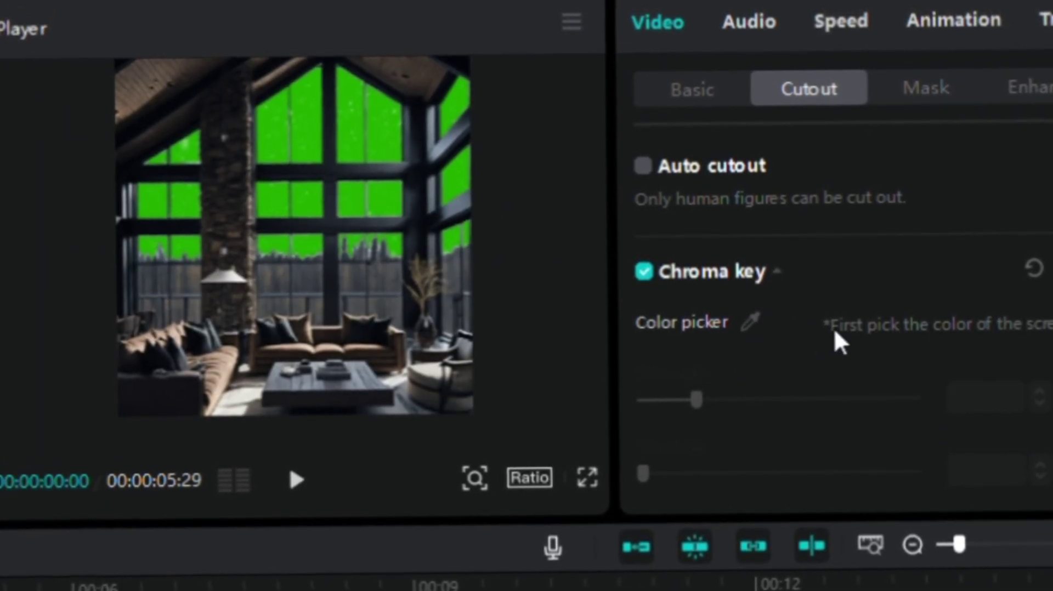
click(749, 323)
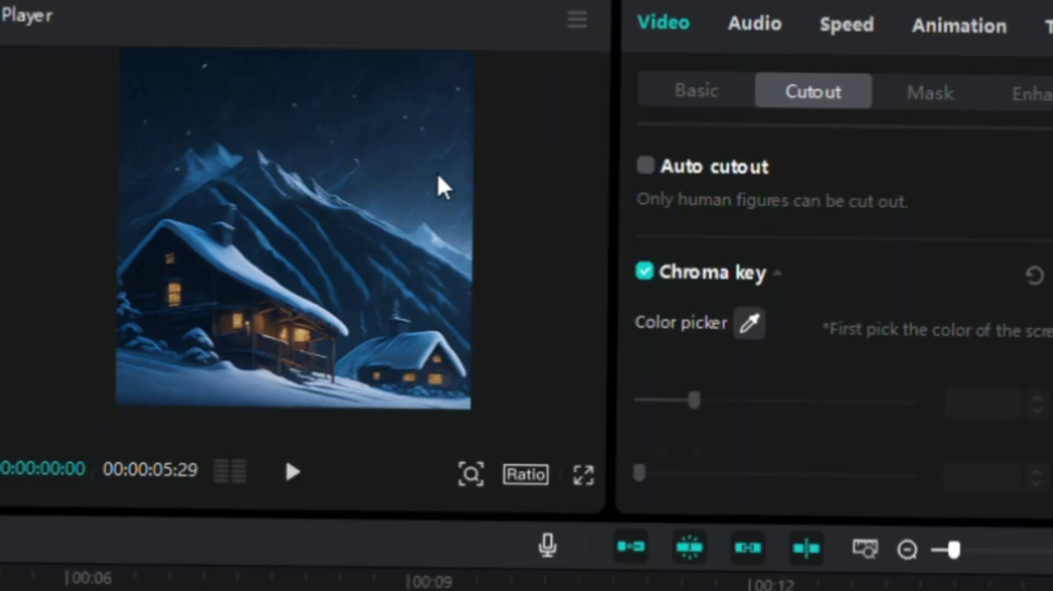
click(414, 197)
Set the chroma key strength to 4 and shadow to 0 while previewing the snow.
key(space)
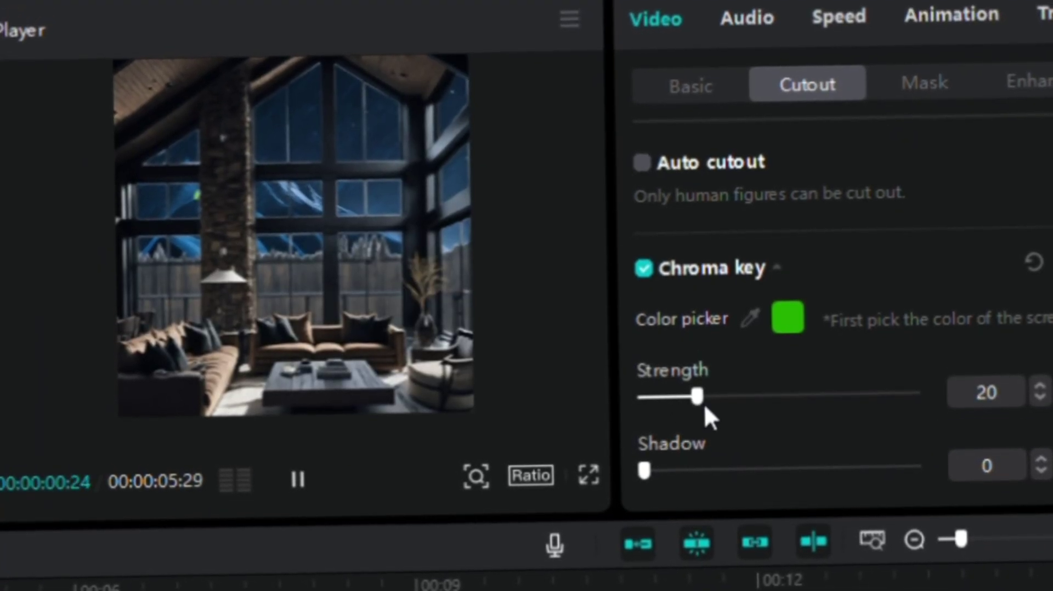
drag(697, 397, 649, 404)
mouse_move(654, 473)
mouse_down()
mouse_move(668, 471)
mouse_move(645, 467)
mouse_up()
key(space)
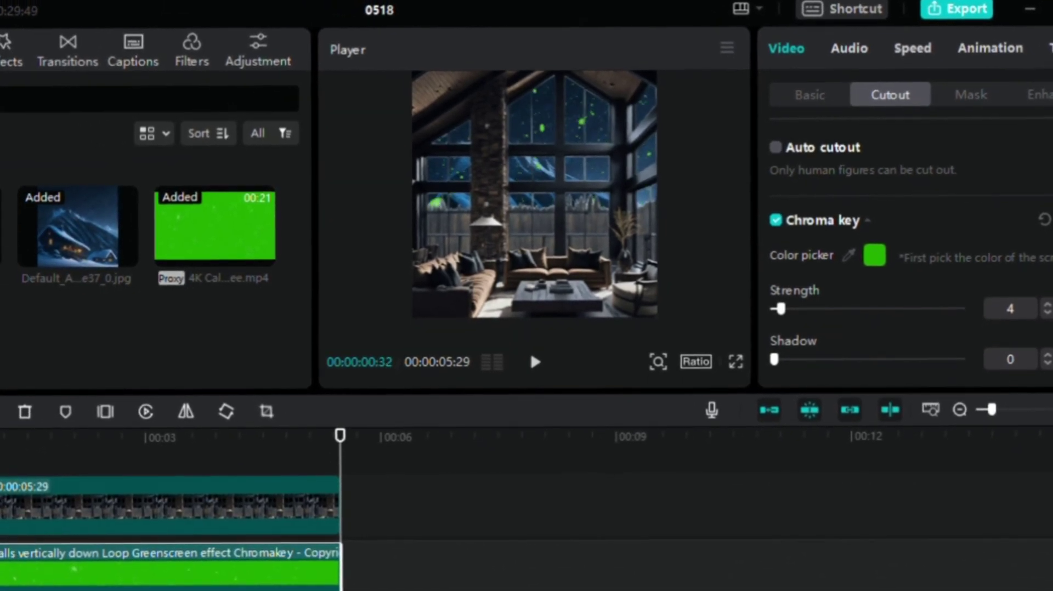
Hide the room image track and fine-tune the snow clip's chroma key strength during playback.
click(1, 504)
key(space)
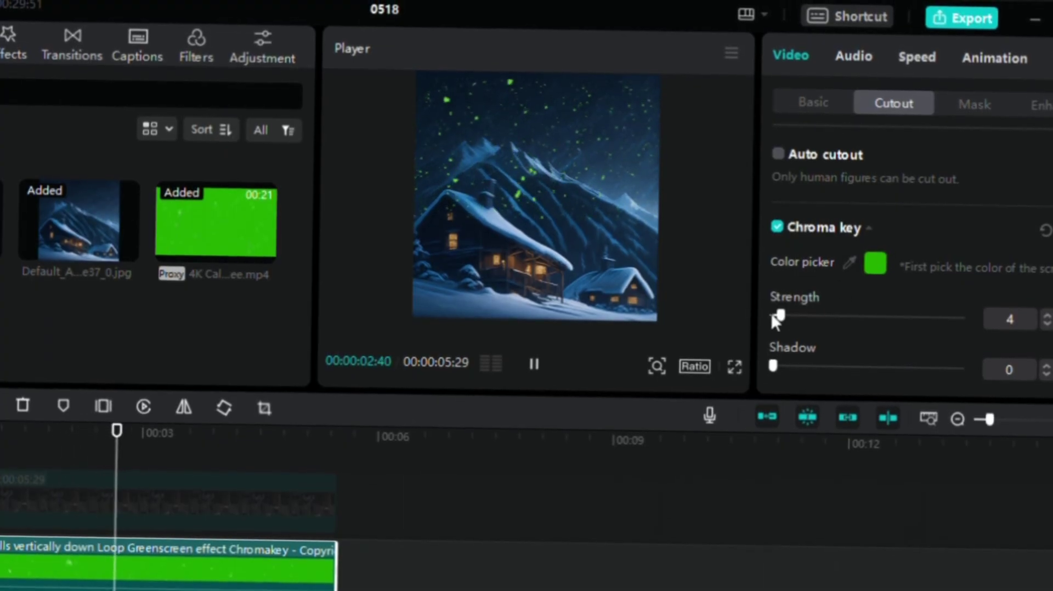
drag(843, 324, 784, 309)
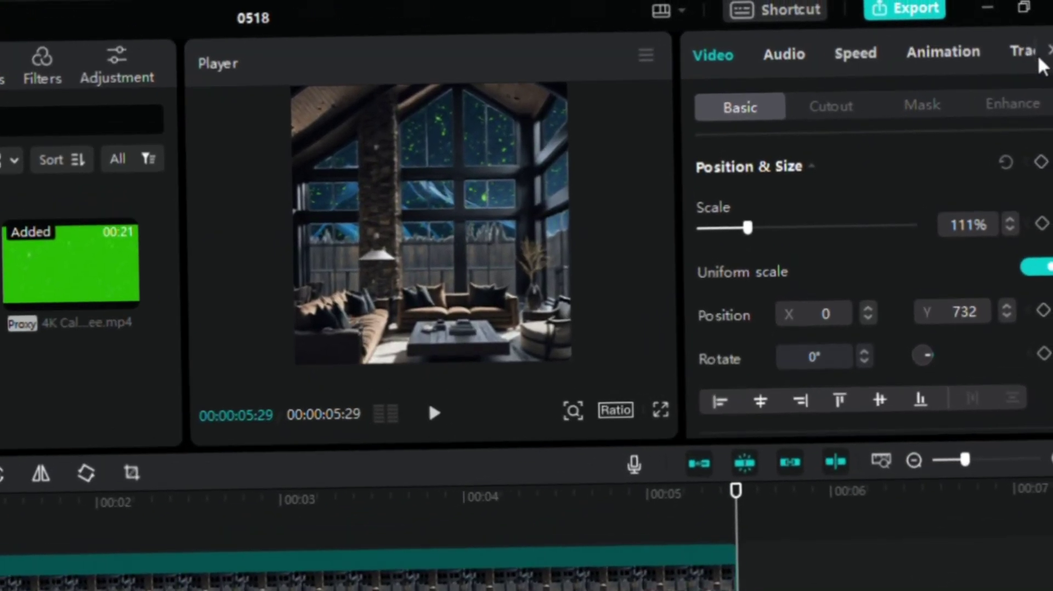
Adjust the snow clip's color to hue 0 and saturation -50, and raise its brightness to 50.
click(1048, 51)
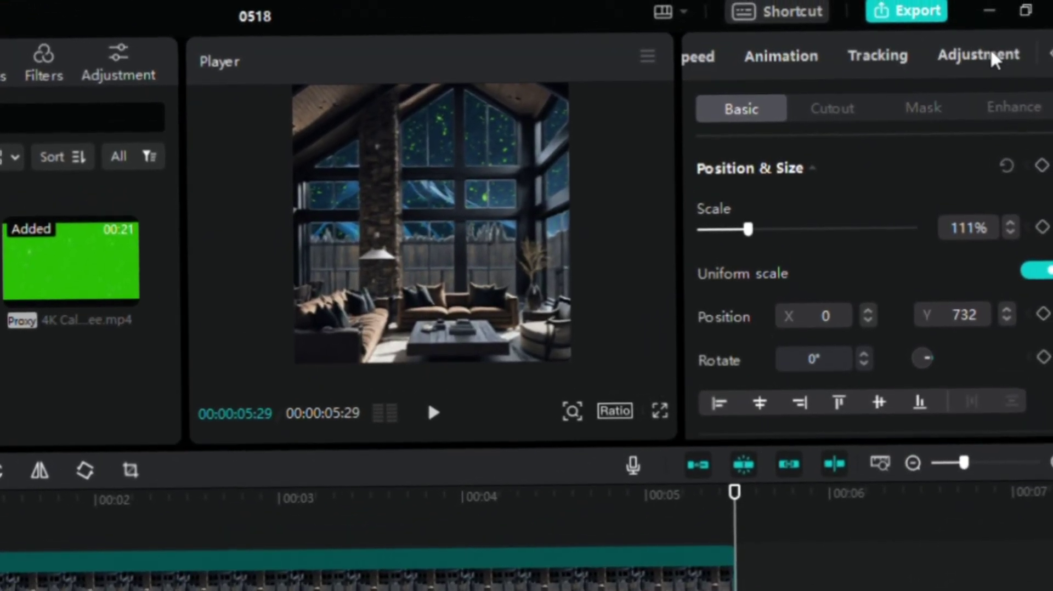
click(999, 58)
scroll(794, 159, down, 3)
scroll(802, 307, down, 2)
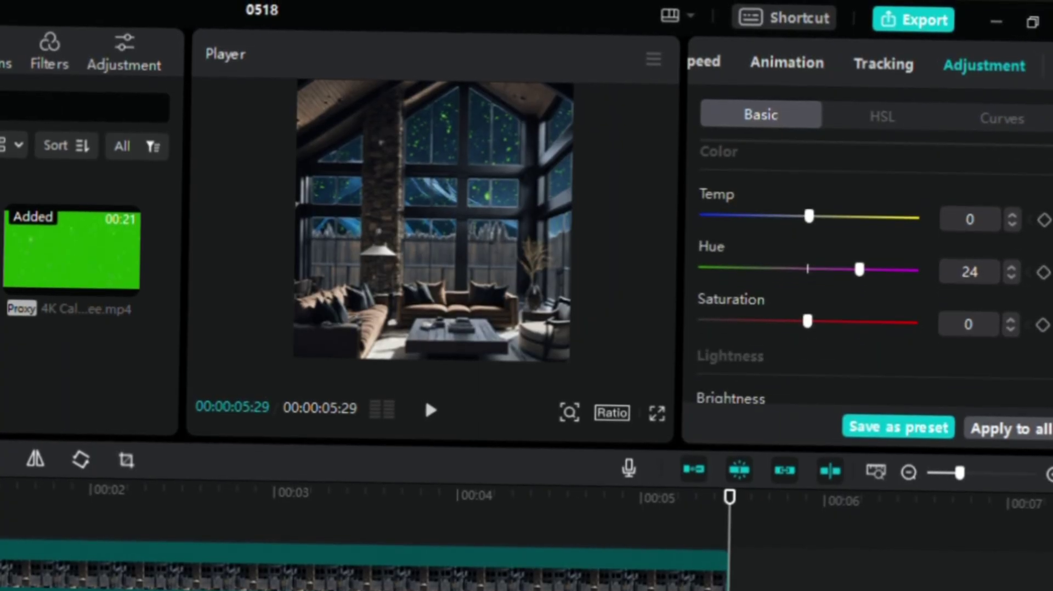
click(807, 254)
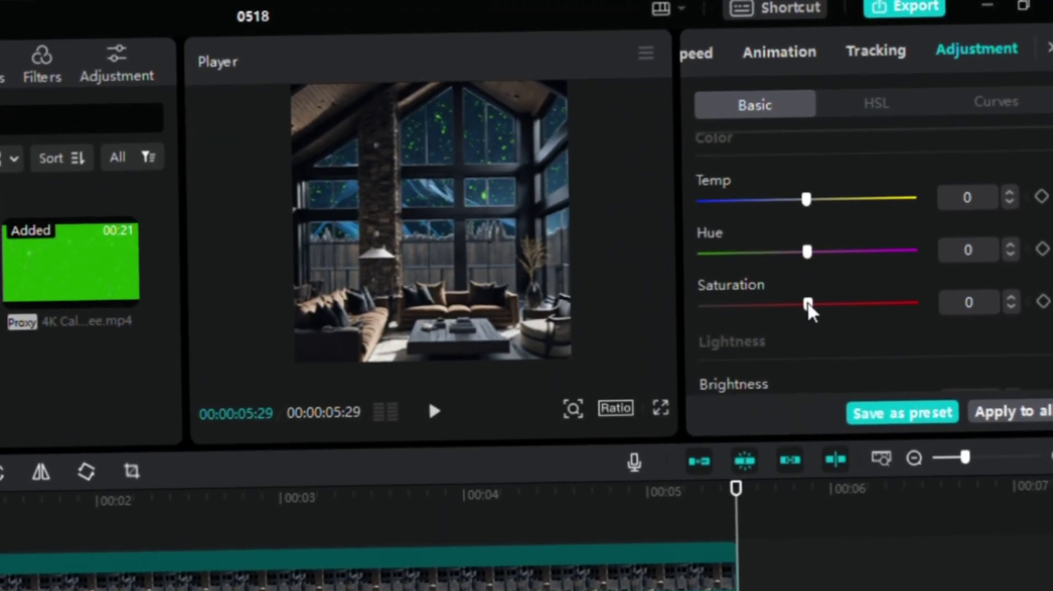
drag(807, 306, 696, 313)
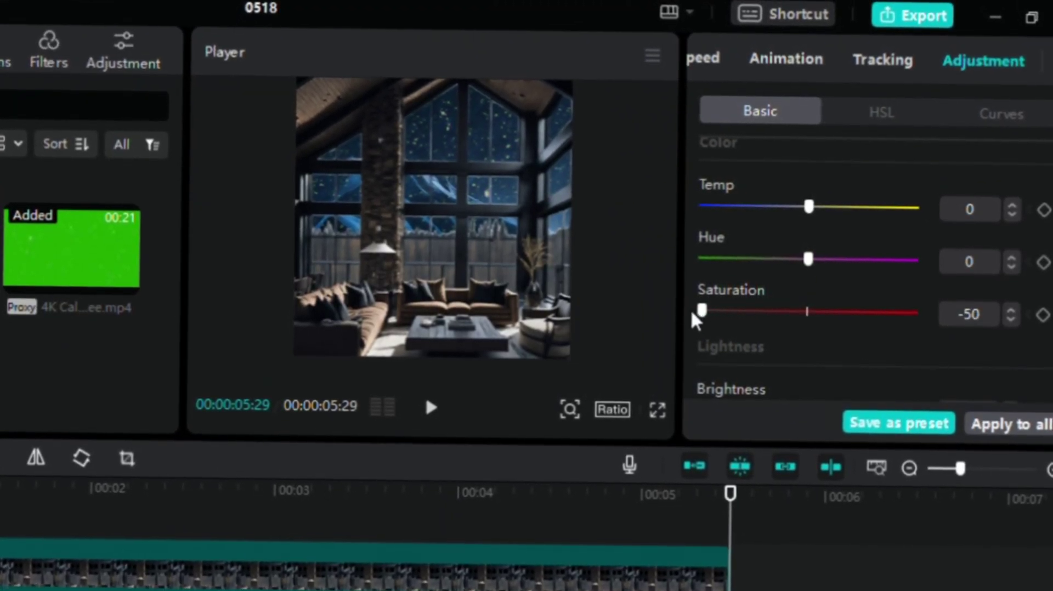
scroll(872, 274, down, 3)
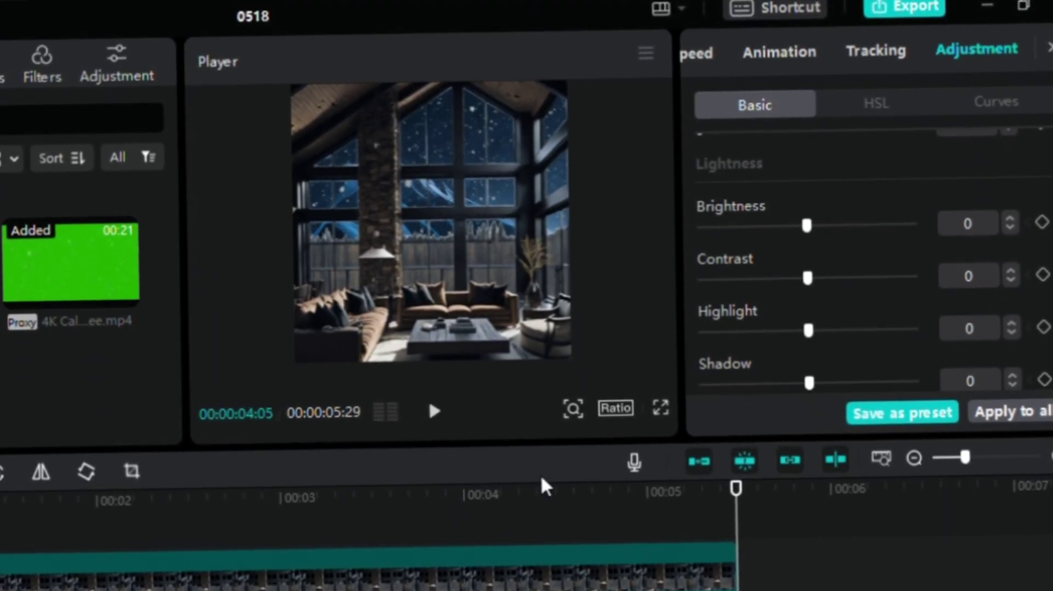
drag(810, 233, 938, 238)
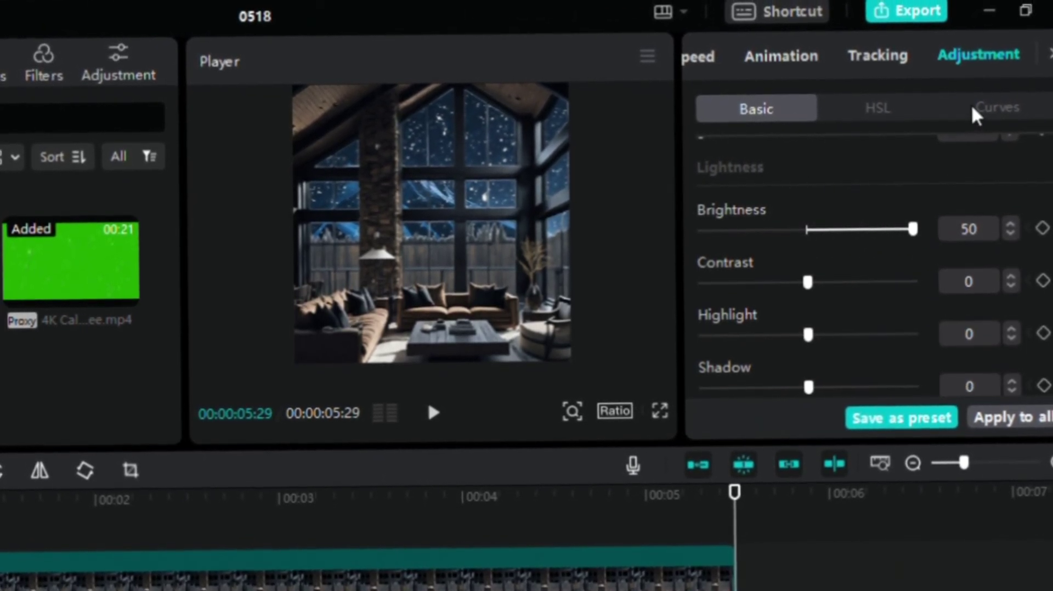
Paste a copy of the snow clip onto its own track between the room image and the original snow clip.
click(1, 510)
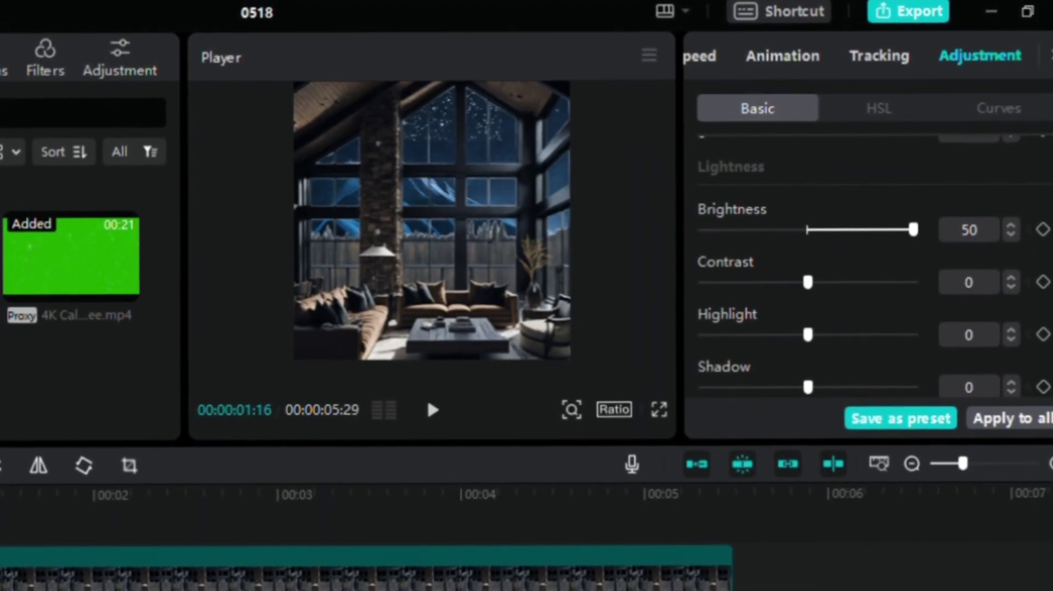
key(ctrl+v)
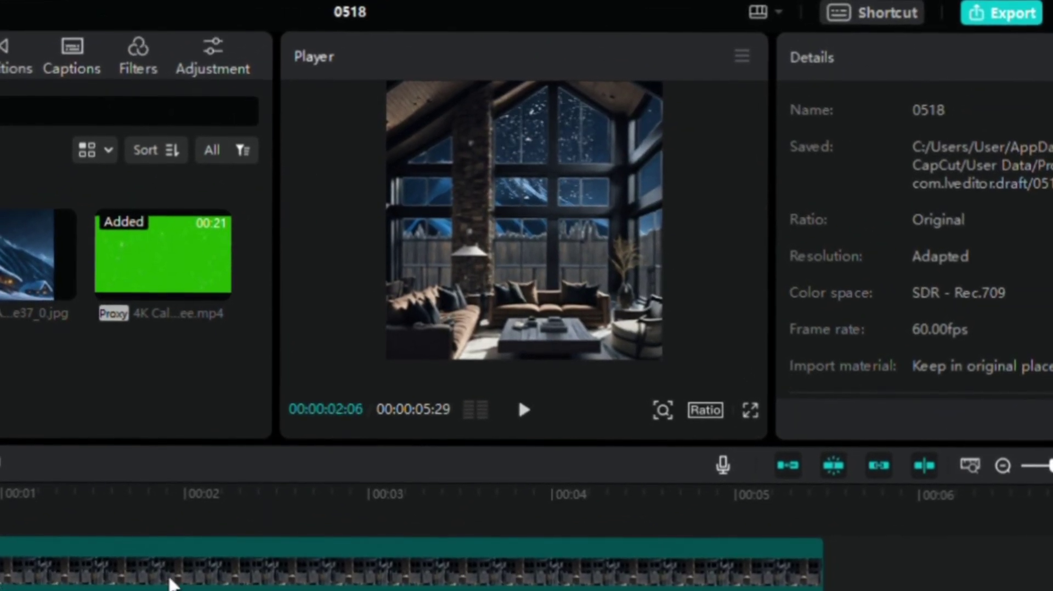
click(164, 581)
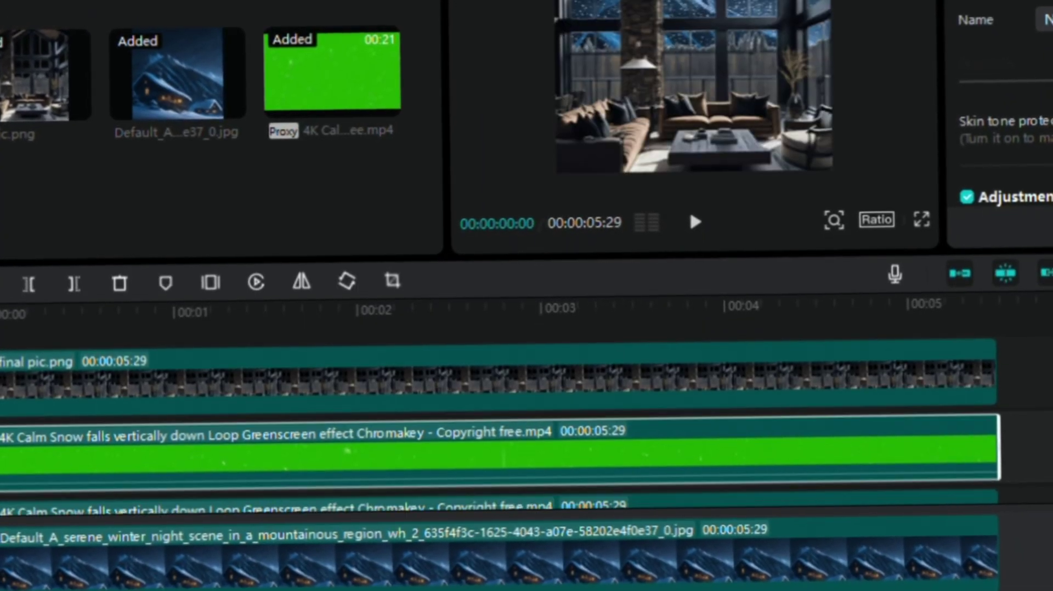
Select both snow clips on the timeline and combine them into one compound clip.
scroll(526, 439, down, 5)
drag(1019, 431, 921, 256)
key(Delete)
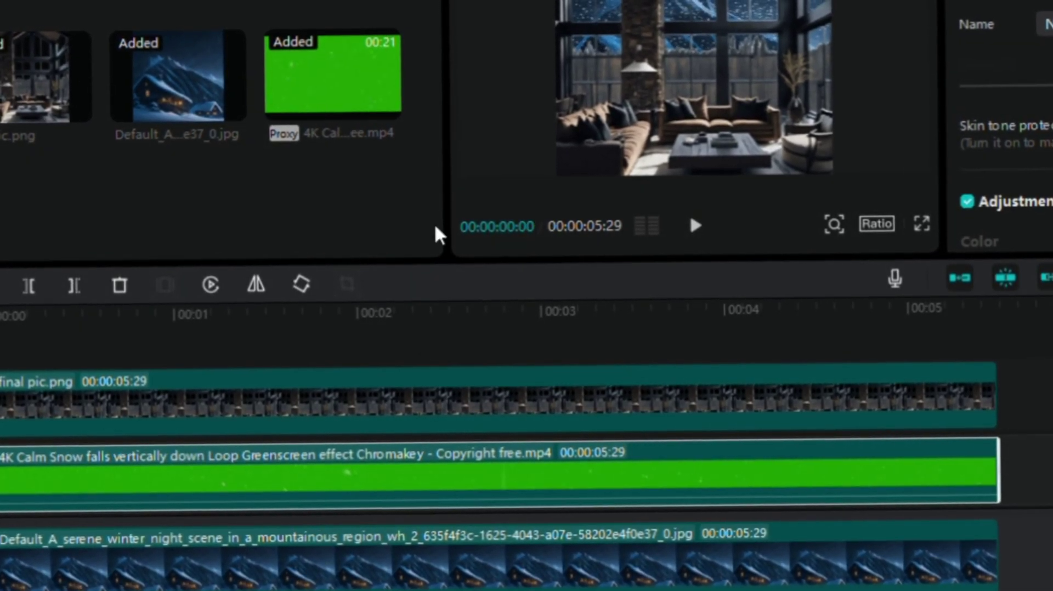
key(alt+g)
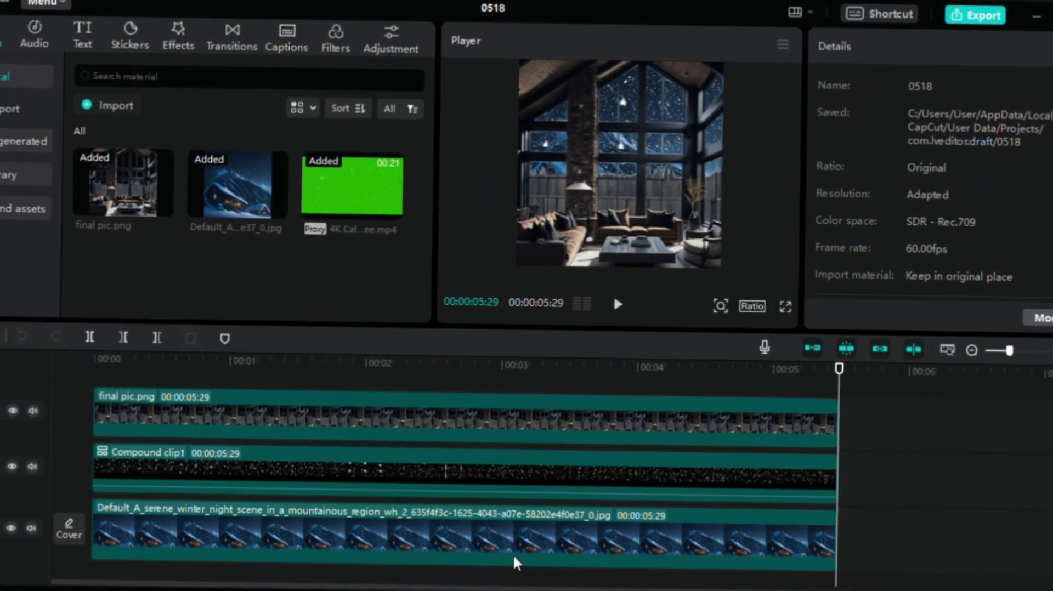
Tone down the winter night background image by lowering one of its basic color adjustments.
click(493, 540)
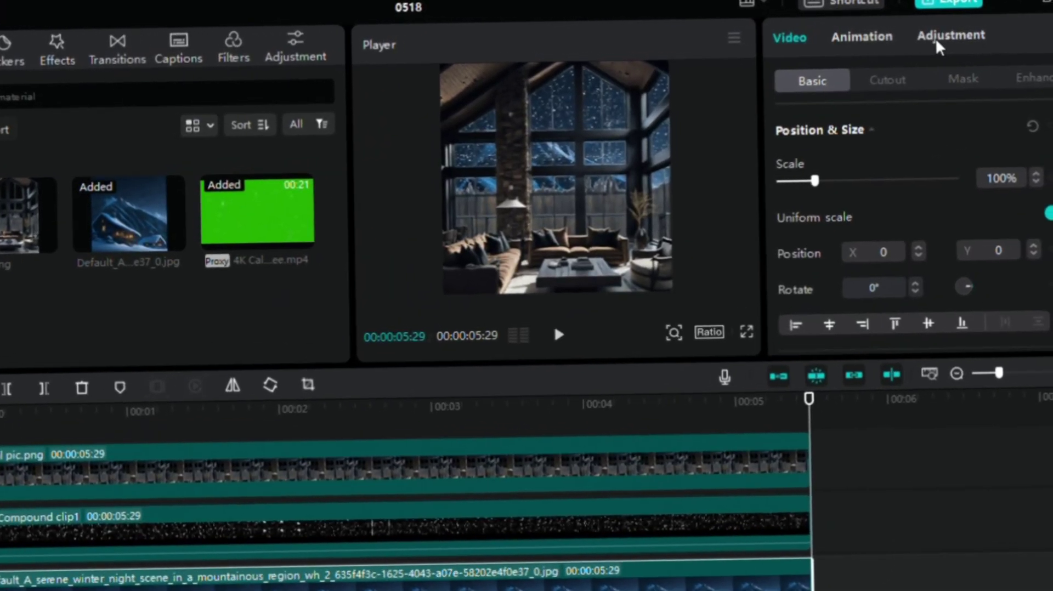
click(965, 34)
scroll(793, 406, down, 6)
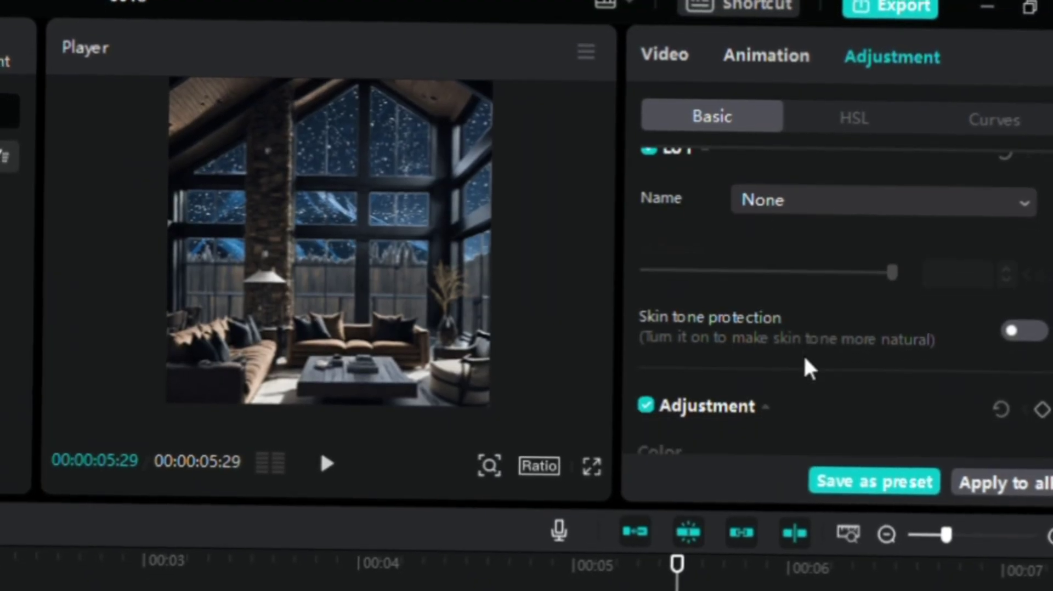
scroll(1014, 305, down, 3)
drag(768, 324, 705, 348)
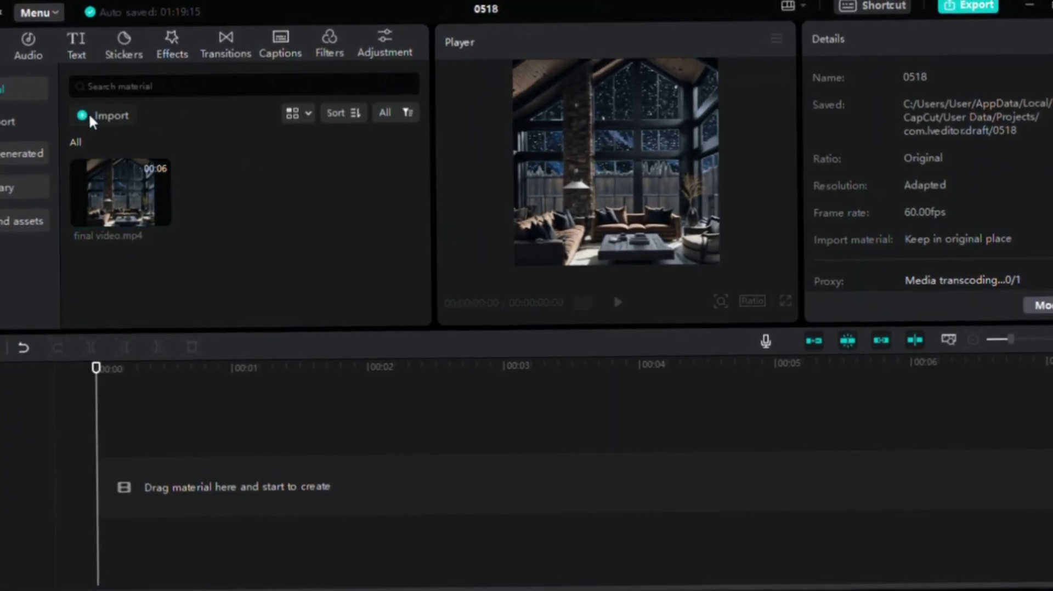
Switch to YouTube, search for "fire green screen" and browse the resulting clips.
click(261, 152)
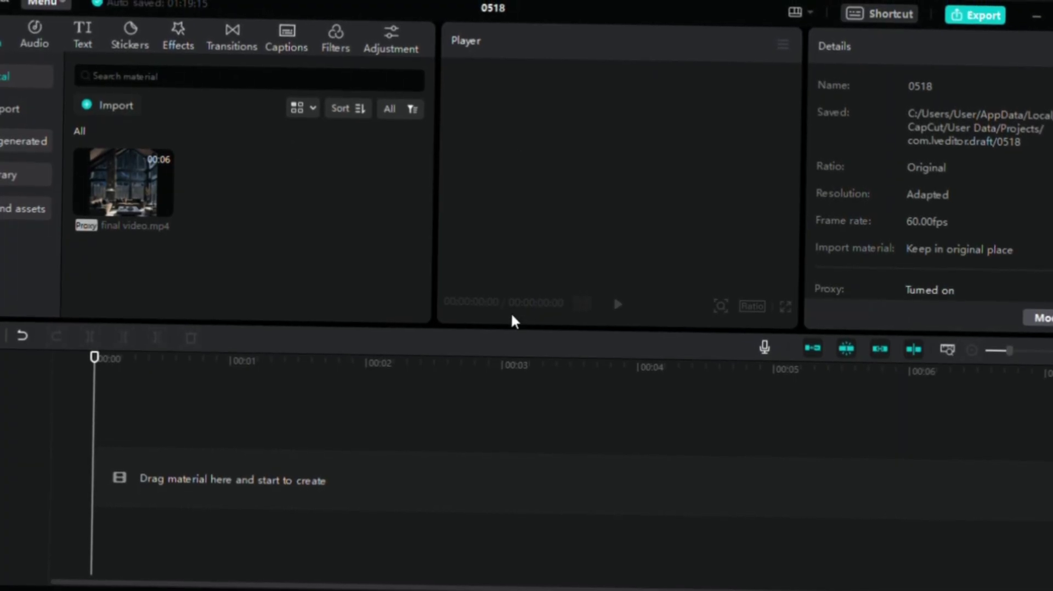
click(376, 368)
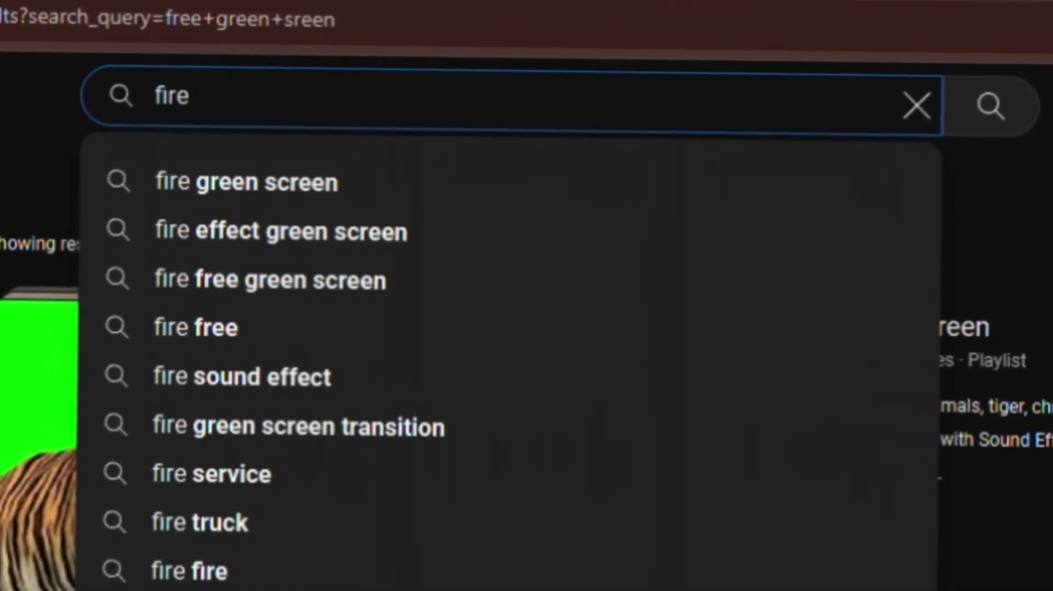
click(234, 193)
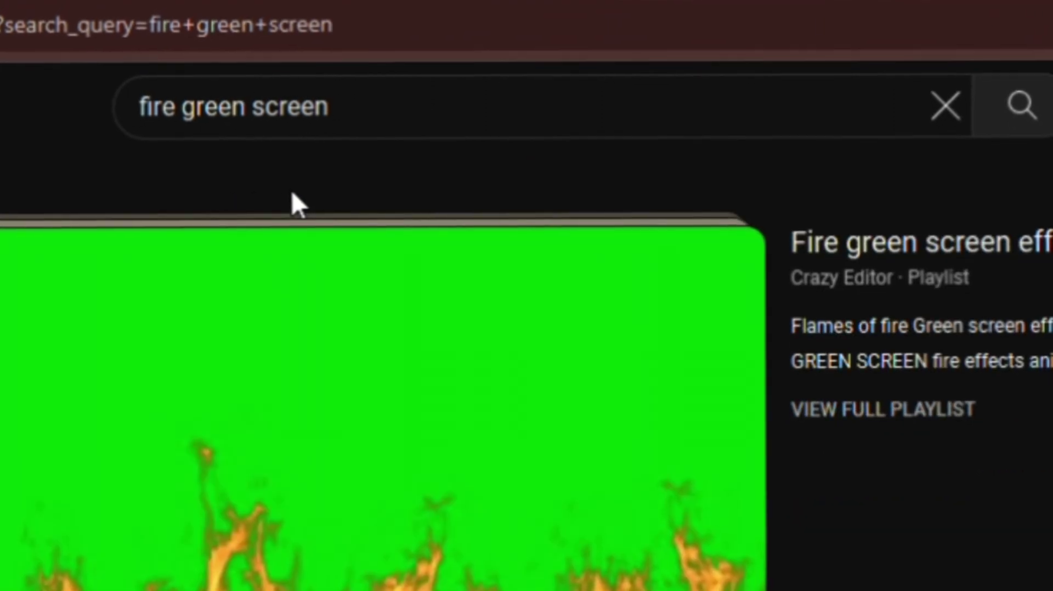
scroll(291, 203, down, 5)
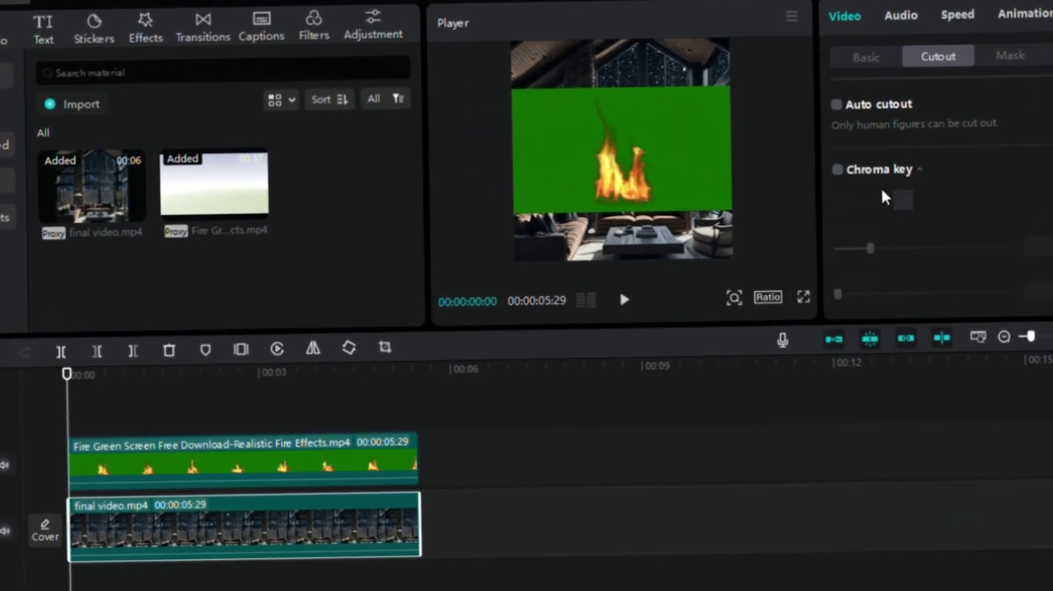
In CapCut, enable Chroma key for the green-screen fire clip placed above the final video.
click(840, 175)
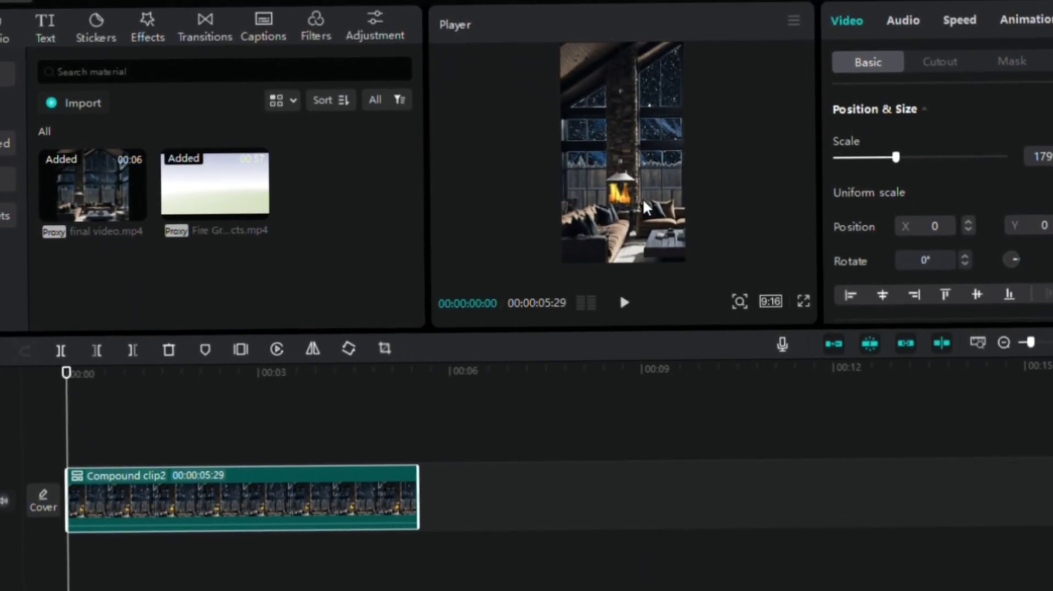
Keyframe the compound clip to pan from position X 851 at the start to X -851 near the end.
drag(646, 207, 651, 210)
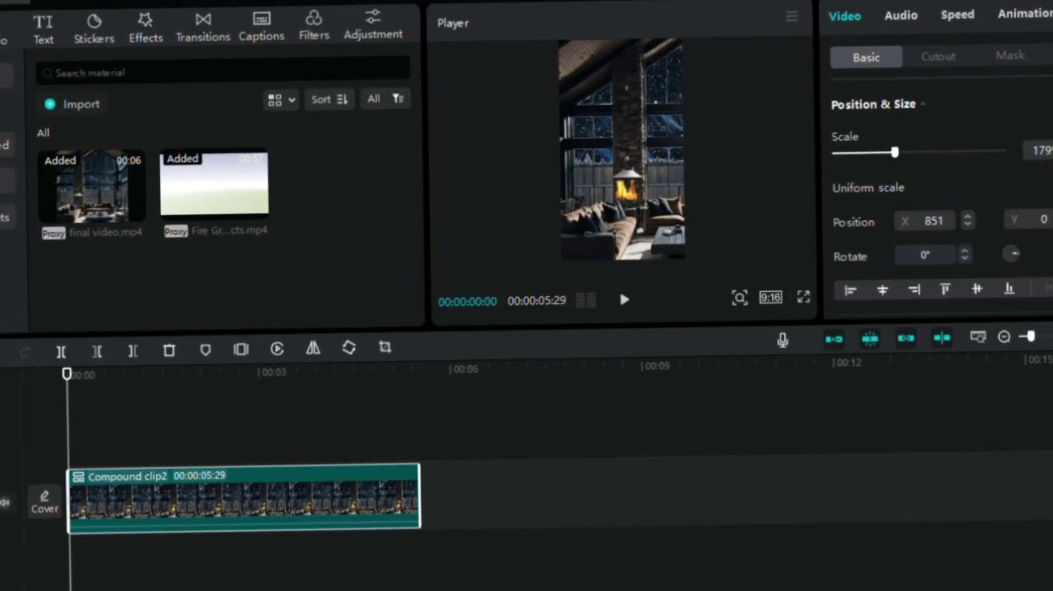
click(410, 379)
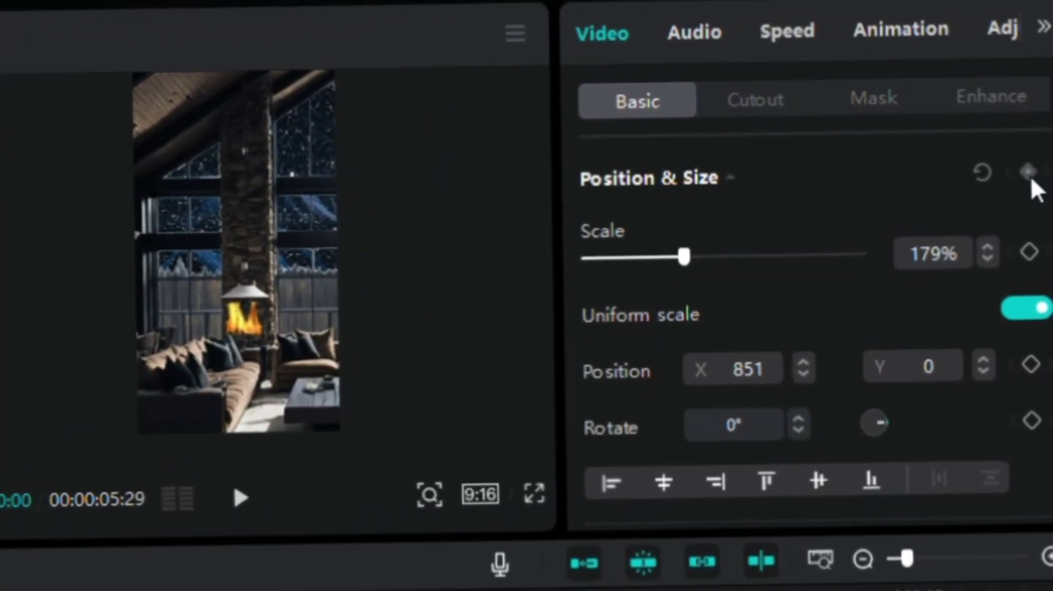
click(1050, 120)
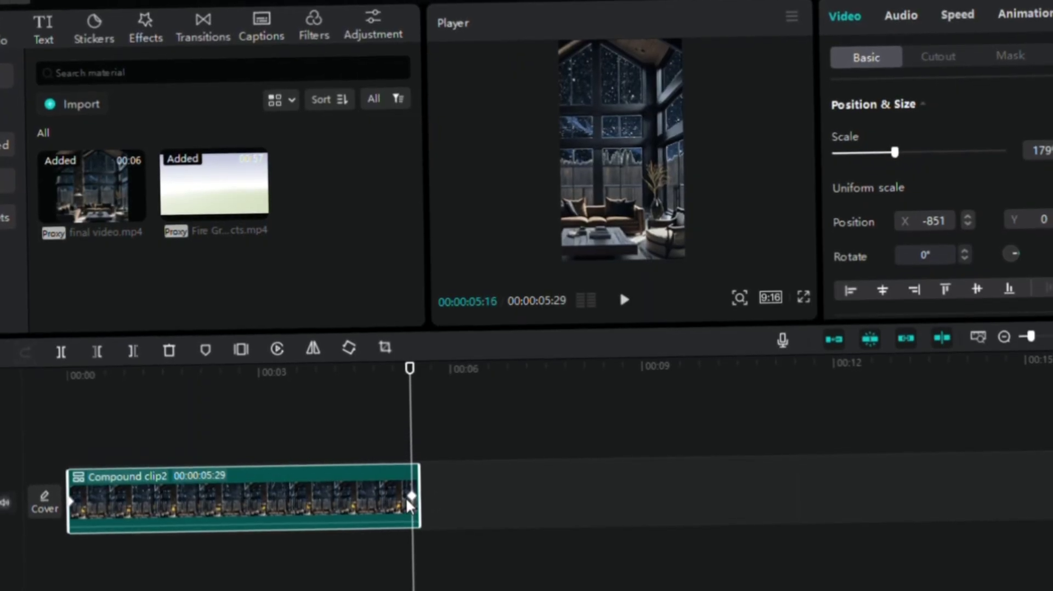
Play the panning compound clip from the start of the timeline to review the camera movement.
drag(414, 393, 47, 401)
key(space)
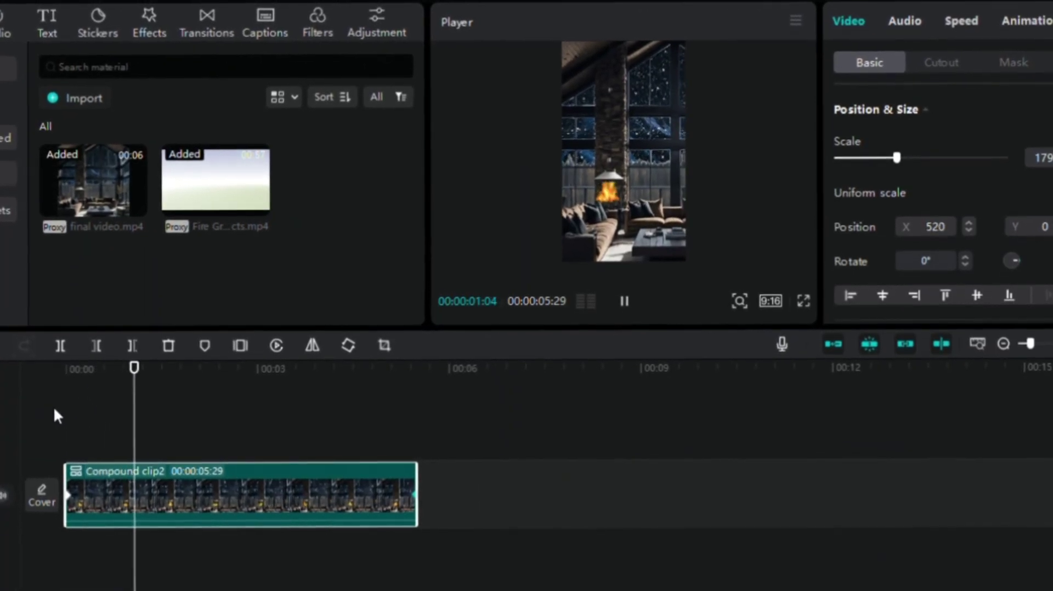
click(441, 433)
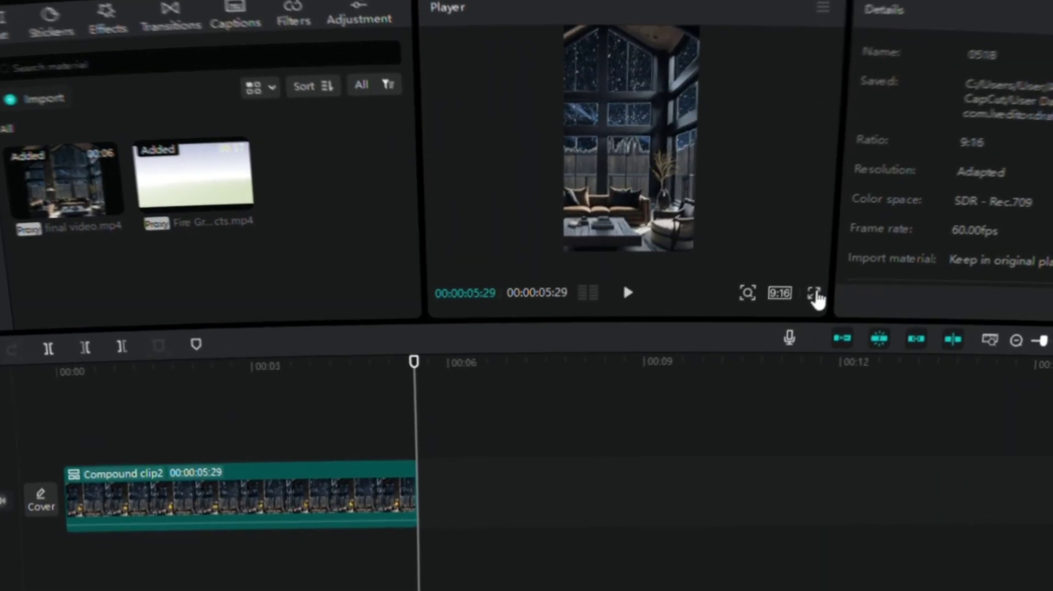